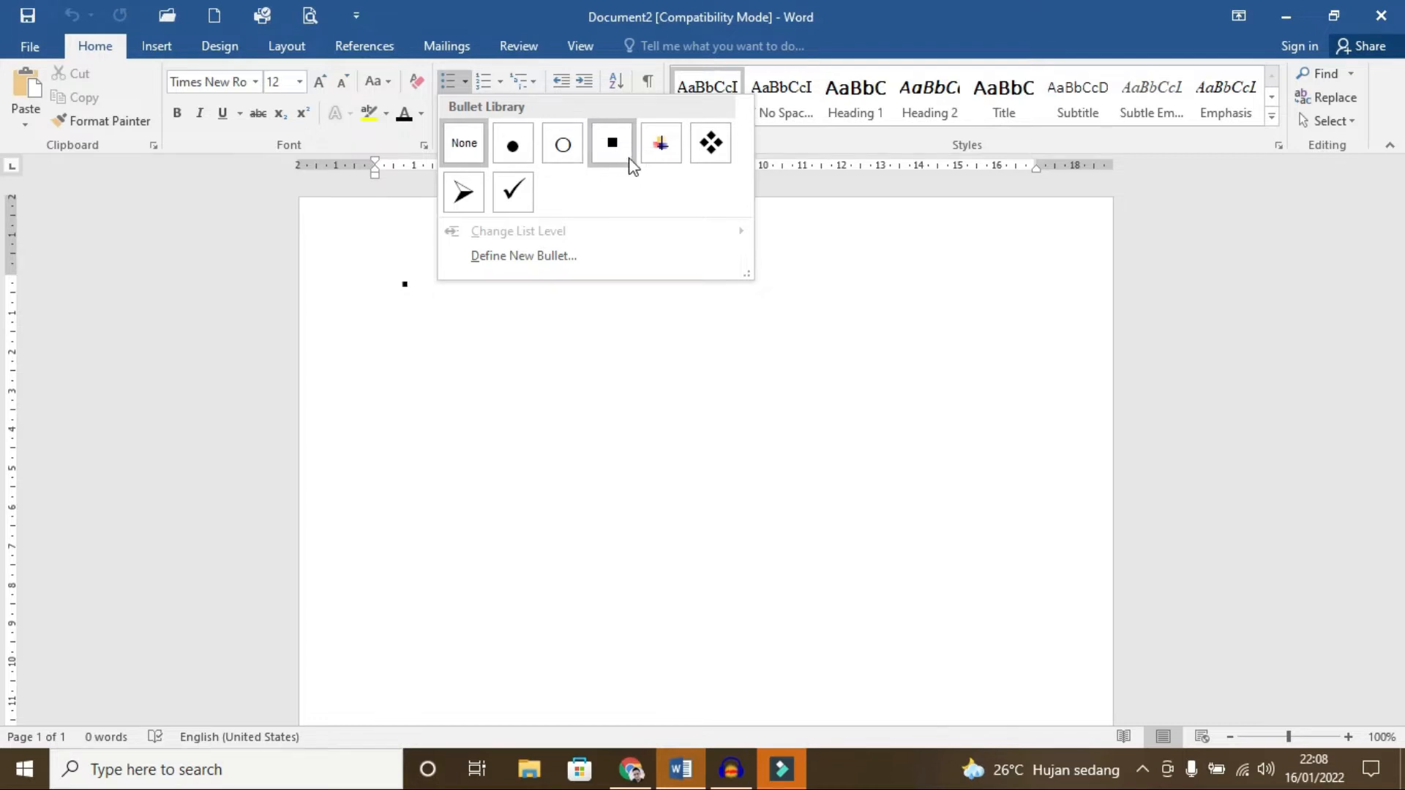
Step: Define a new left-aligned bullet from the outlined right arrow in the Wingdings 3 font, character code 91, and apply it
click(523, 255)
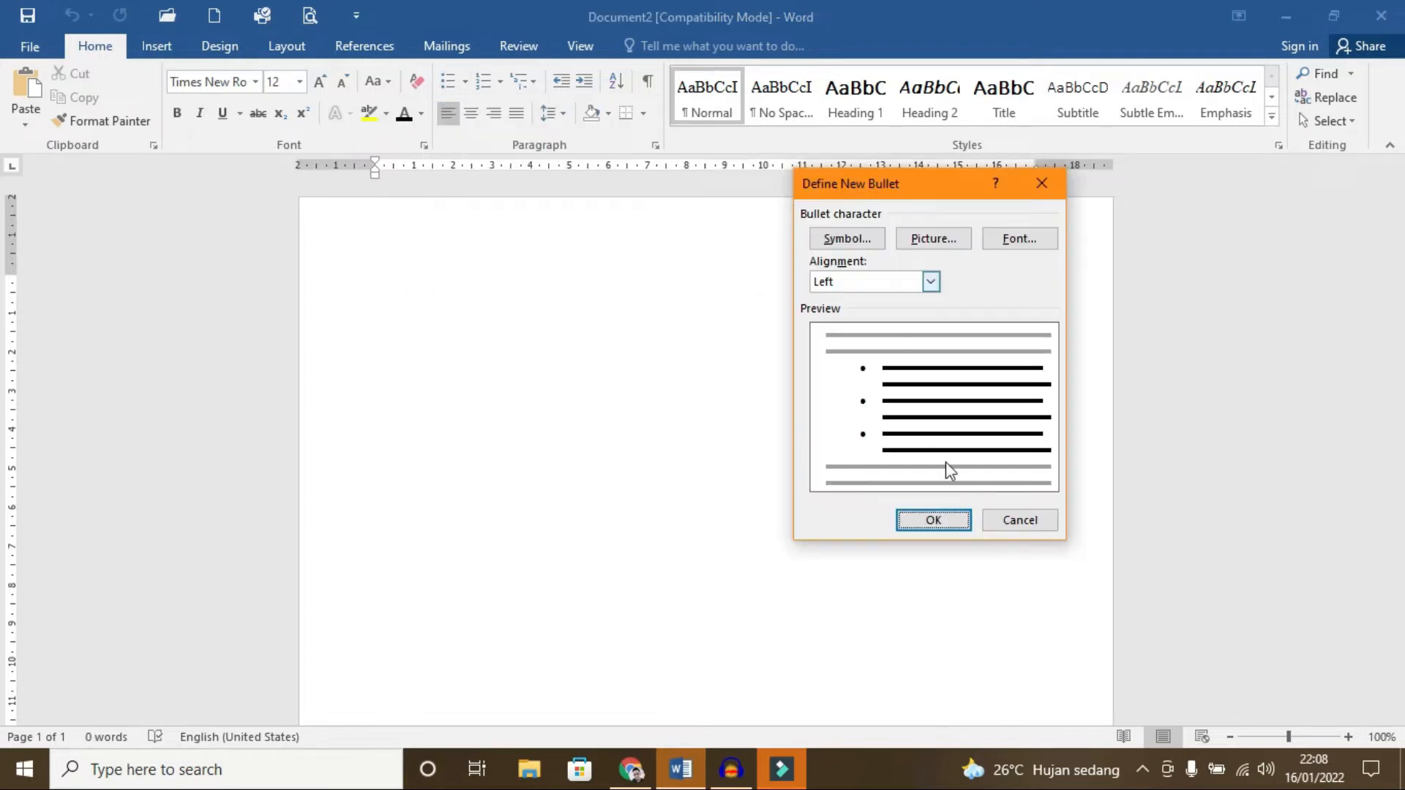
click(1020, 520)
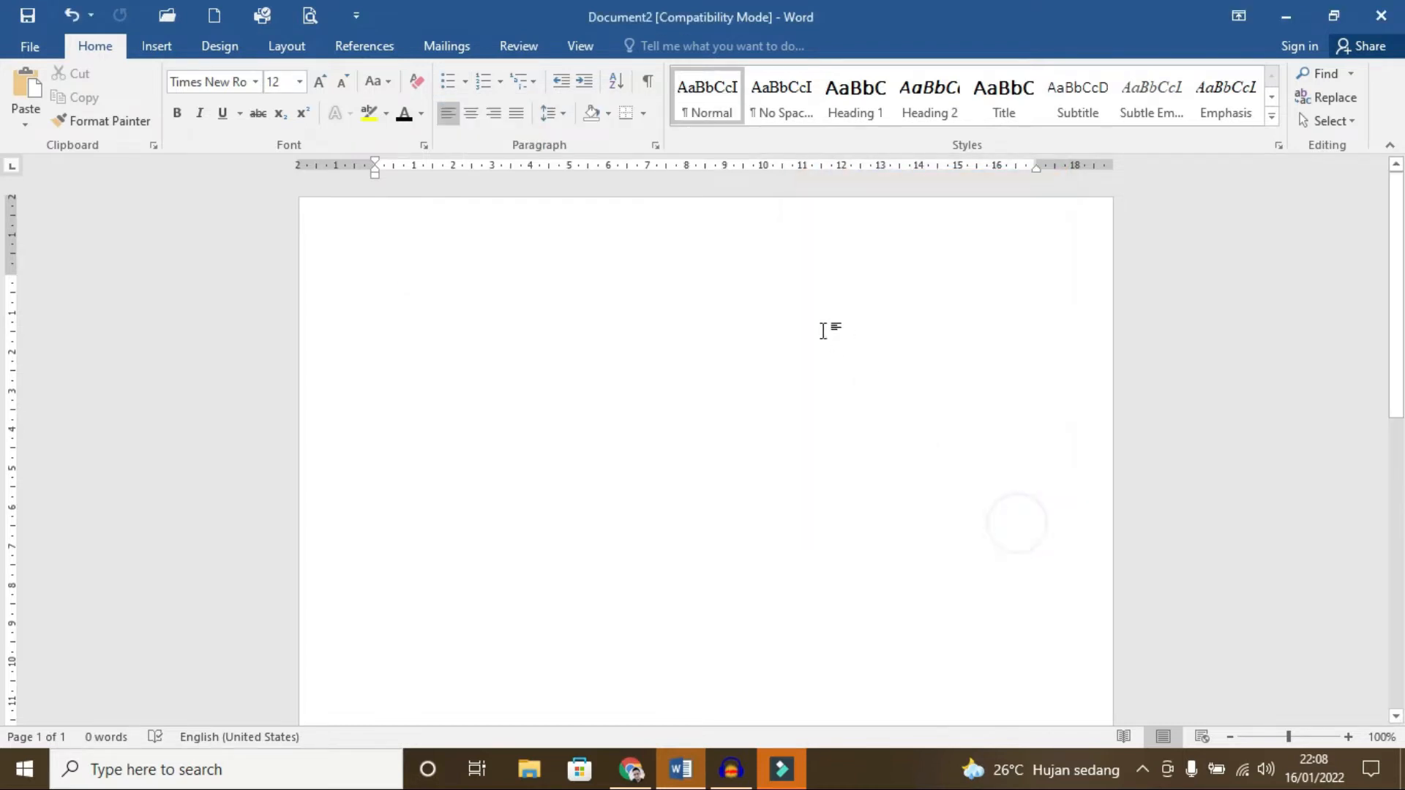
click(466, 83)
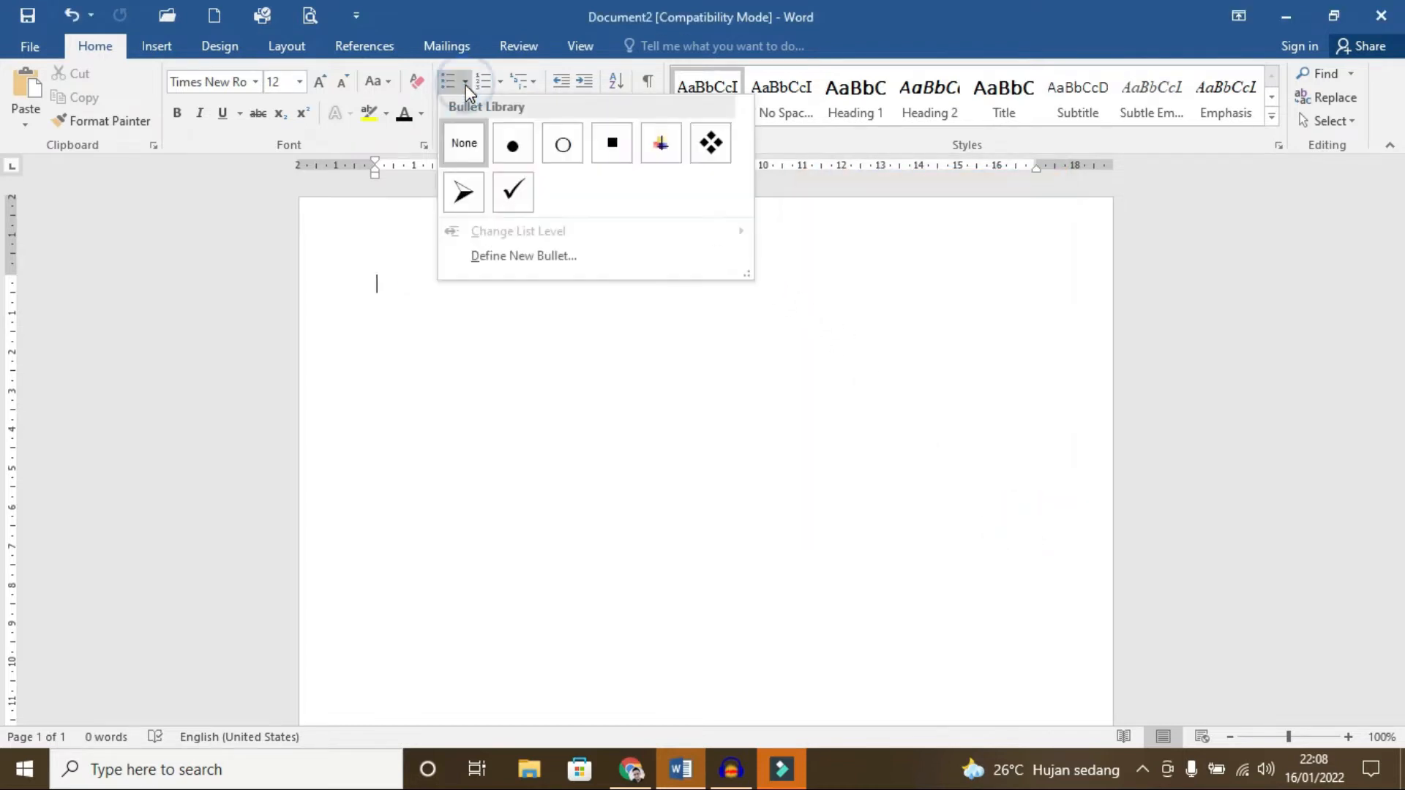
click(566, 262)
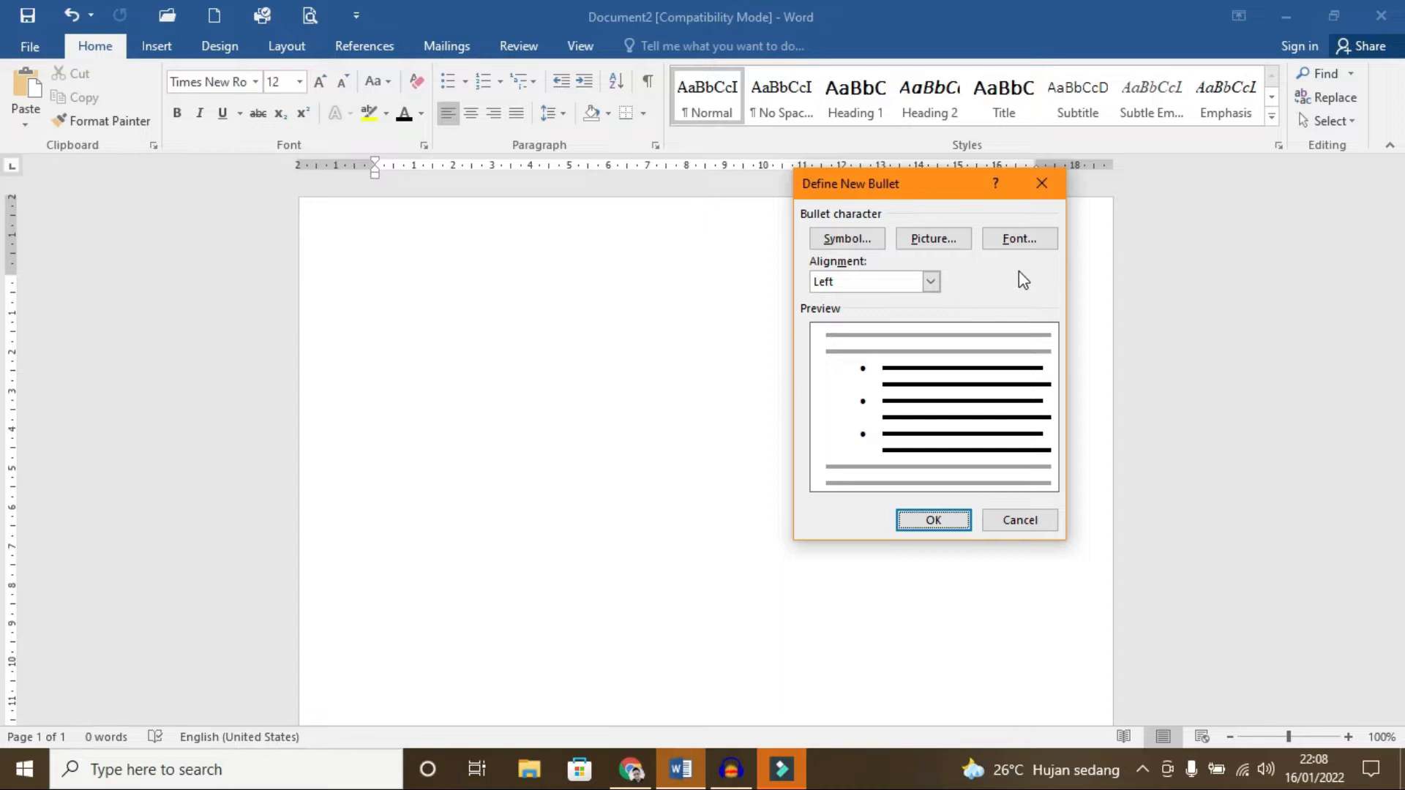
click(849, 239)
drag(804, 205, 552, 222)
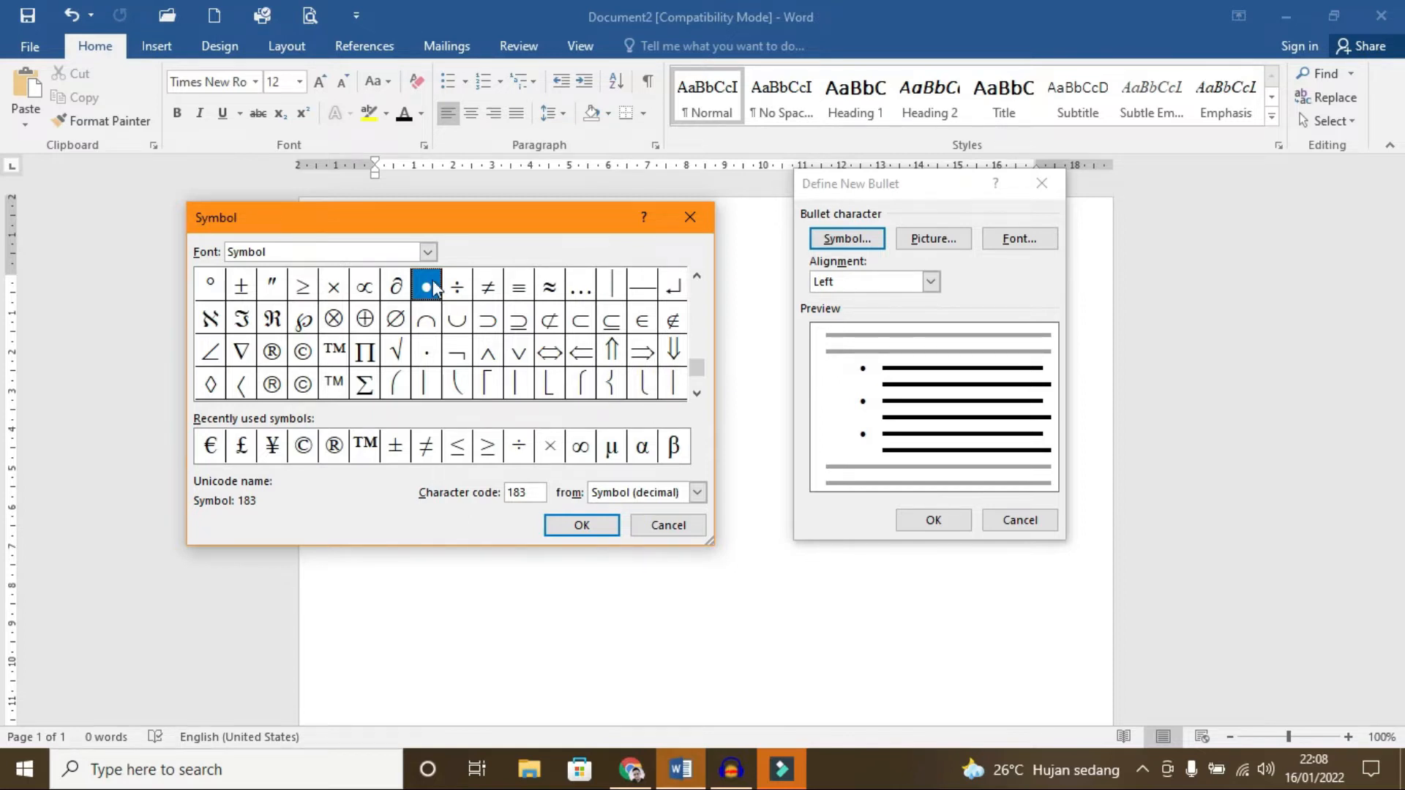
click(427, 252)
drag(430, 324, 432, 330)
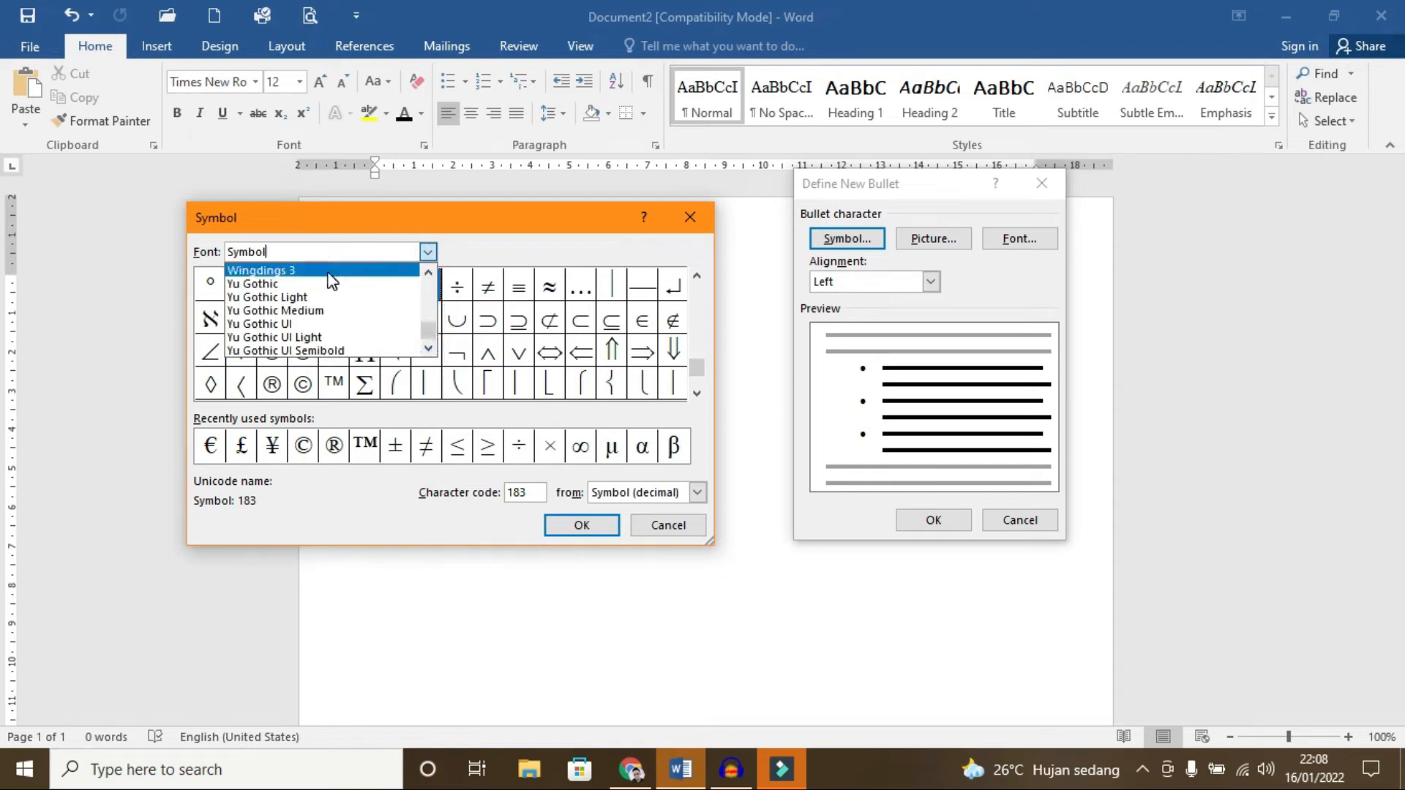
click(260, 270)
drag(697, 368, 696, 293)
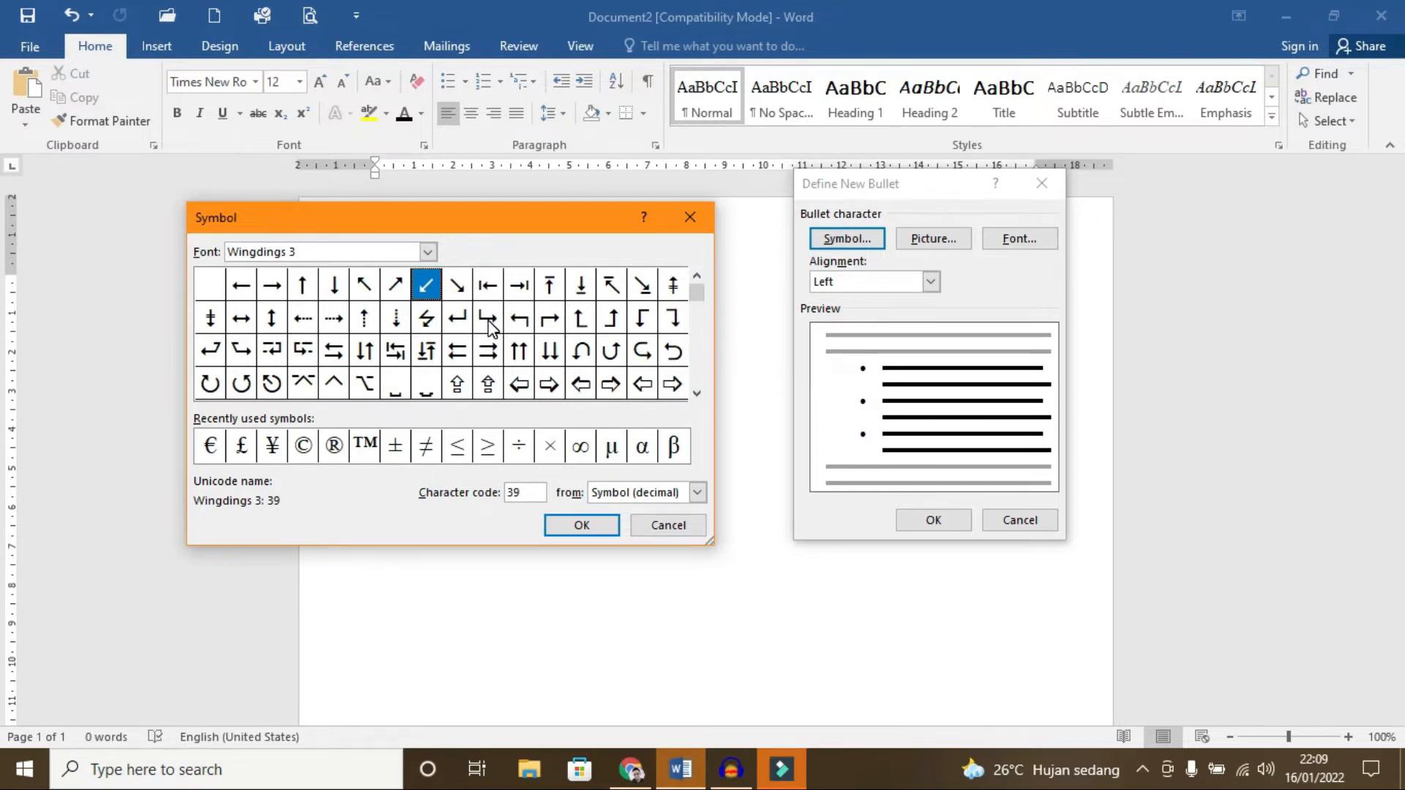
click(549, 385)
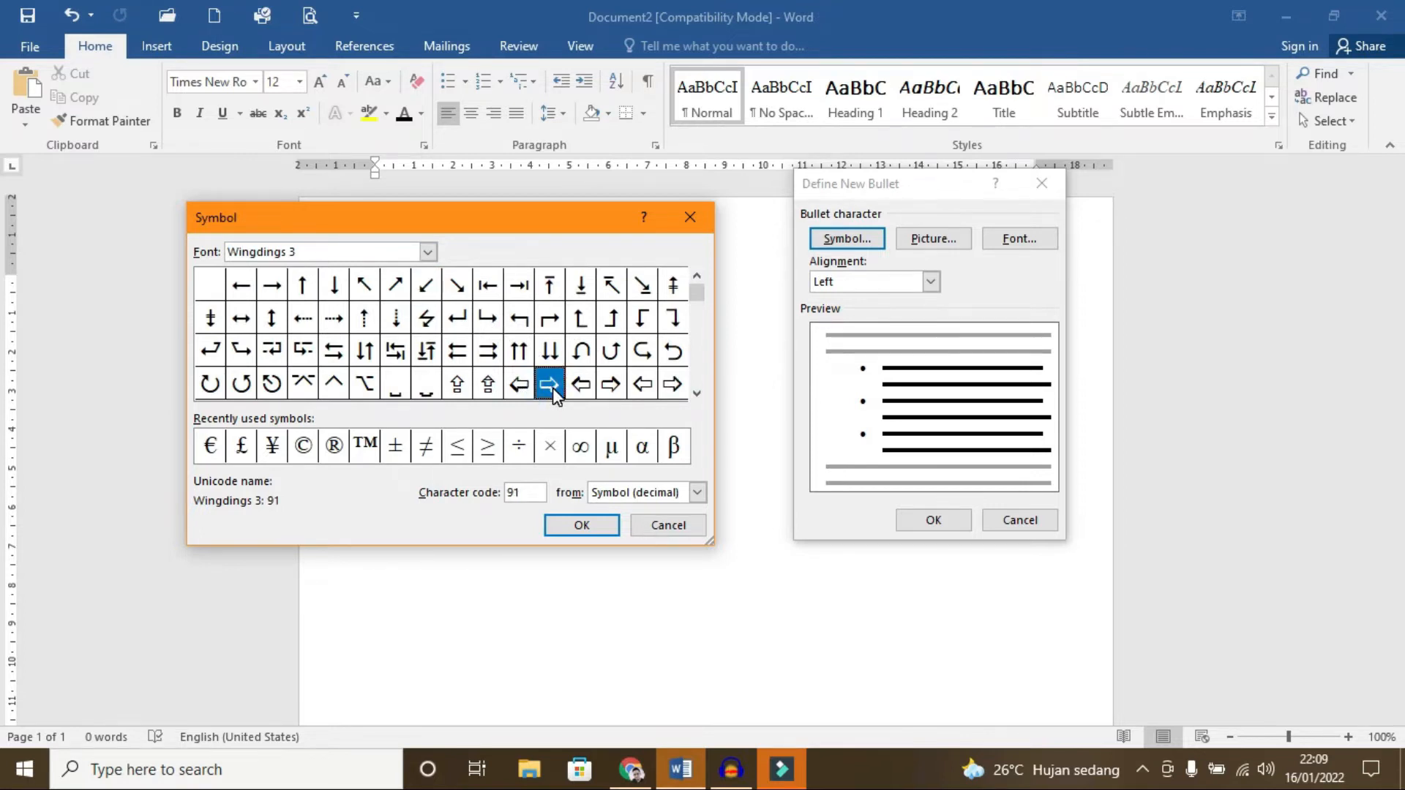
click(586, 525)
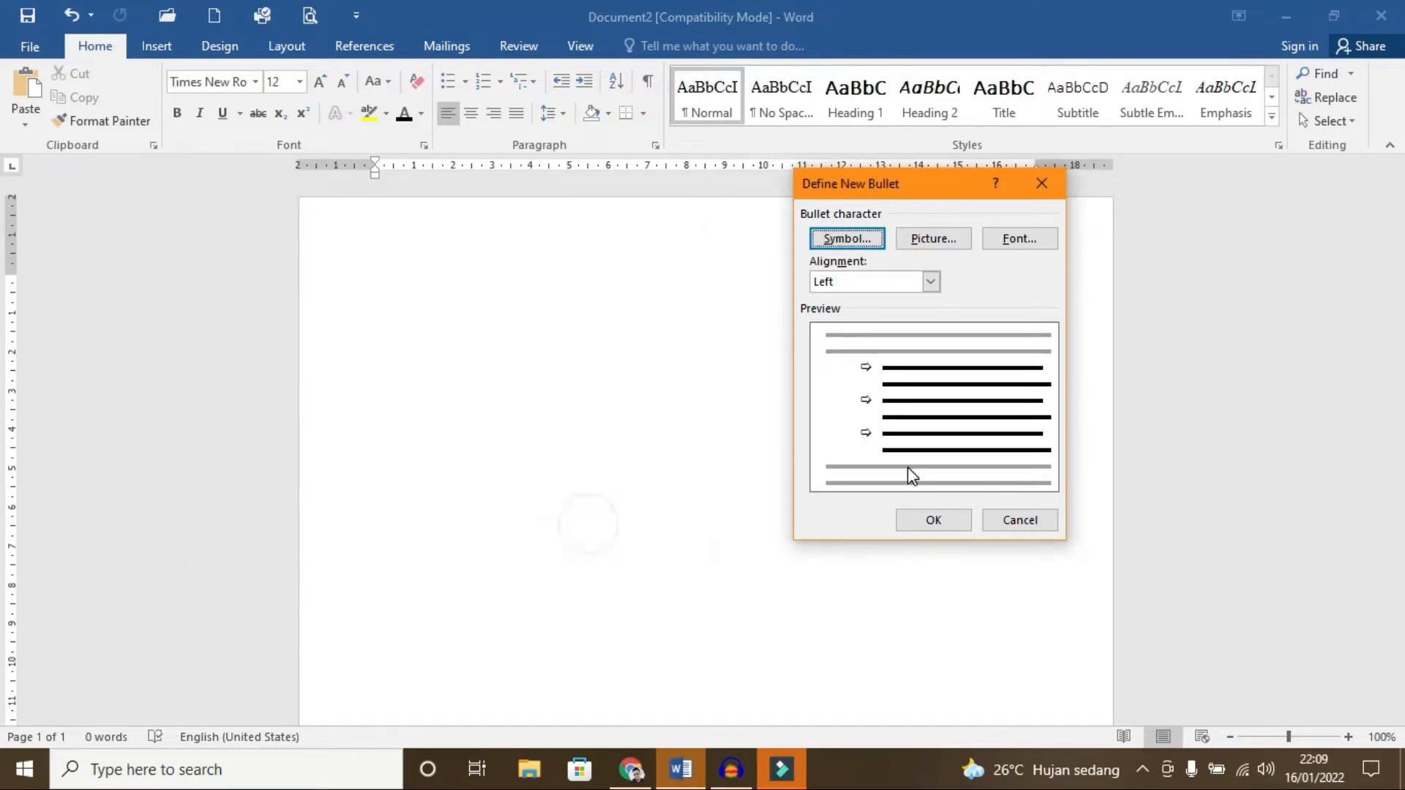
click(936, 521)
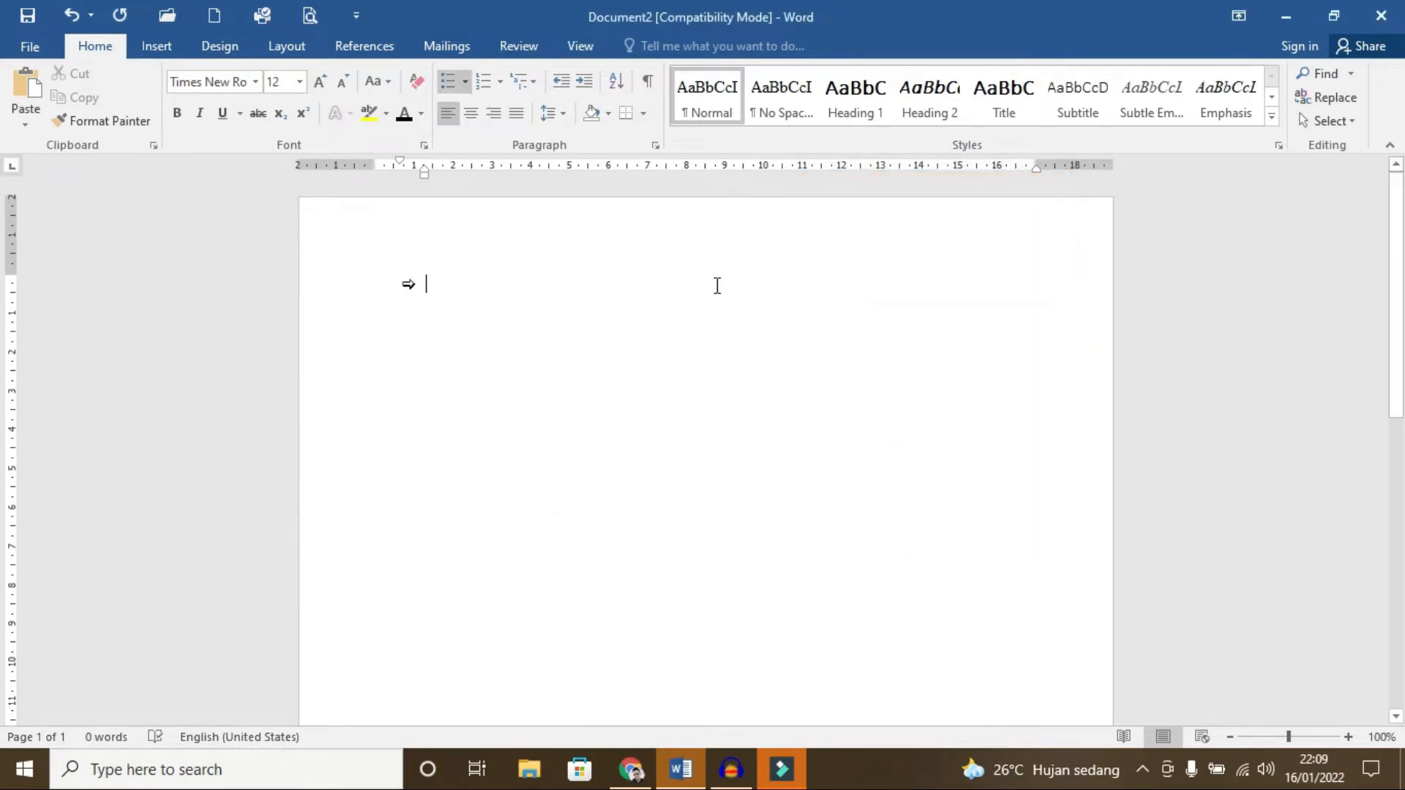
text(TVUTUU)
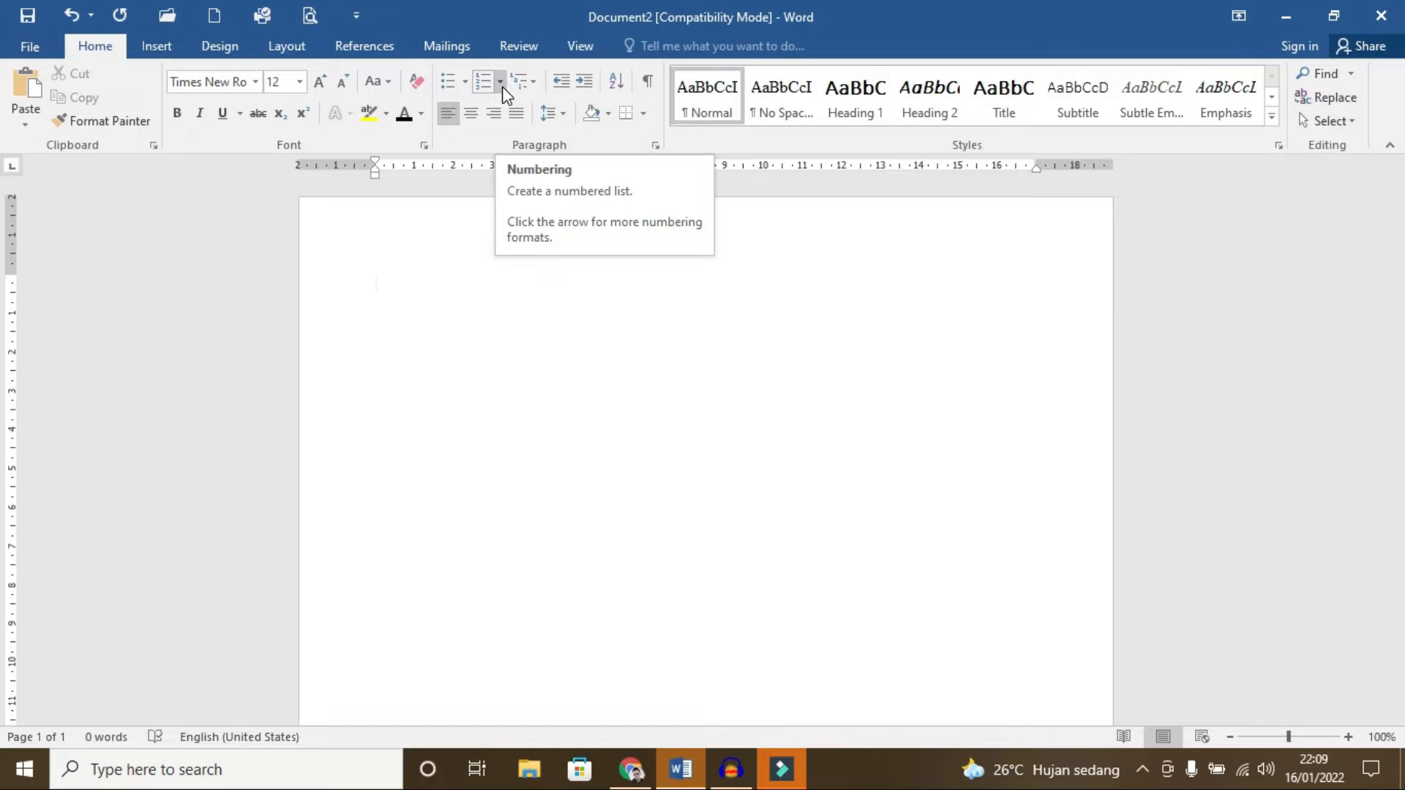
click(502, 86)
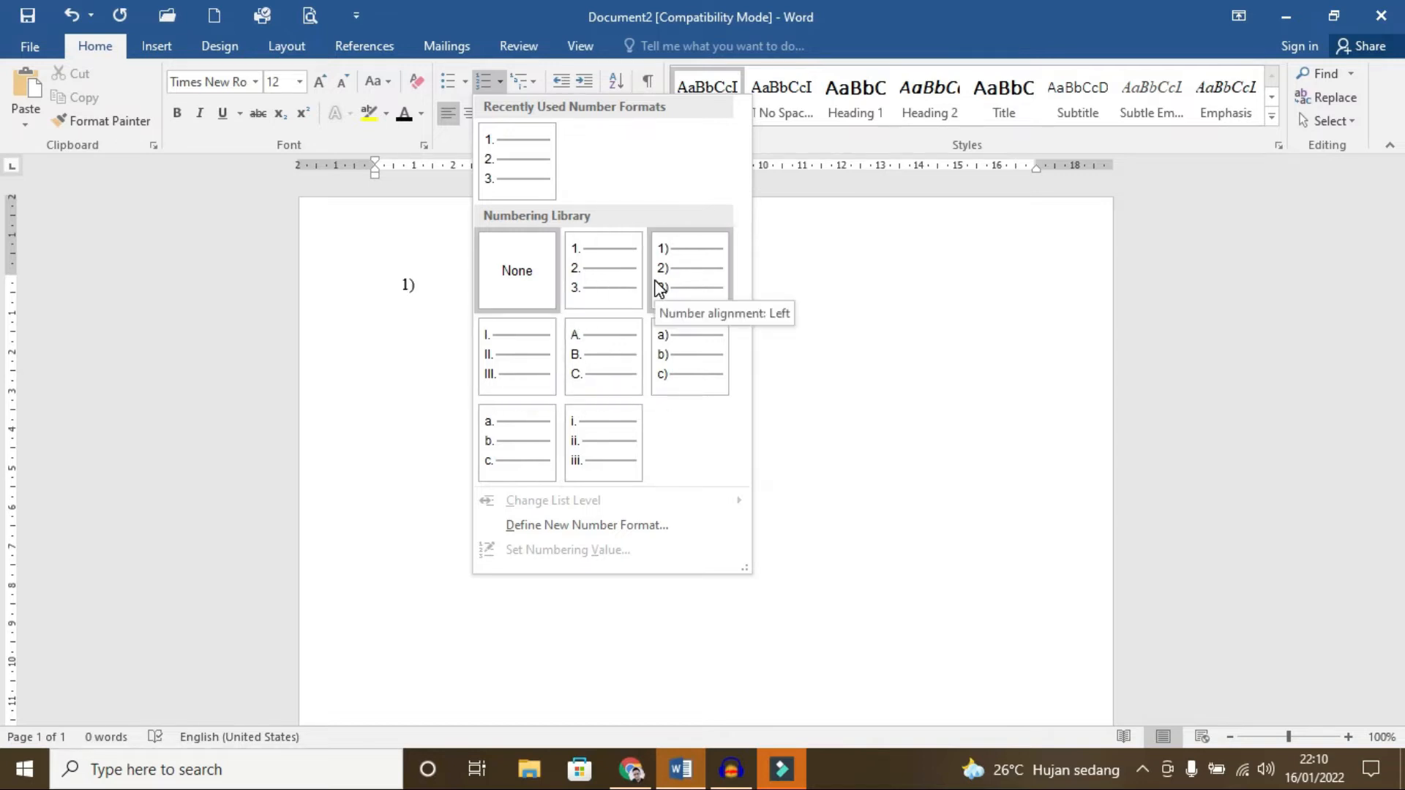
click(832, 276)
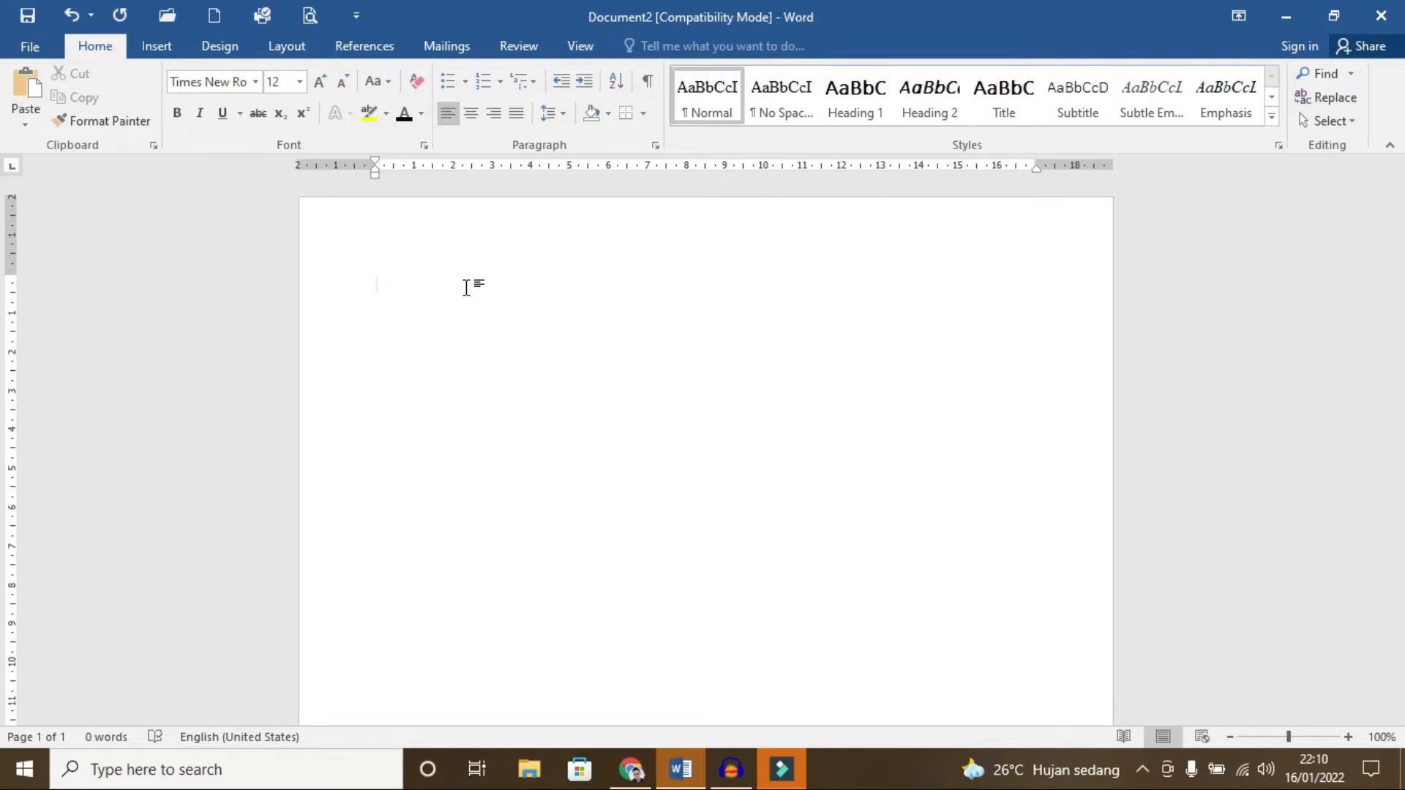
Step: Enter the heading "Daftar nama-nama ikan :" with Ikan Tuna and Ikan Teri on separate lines below it
text(daftar nama-nama ikan :)
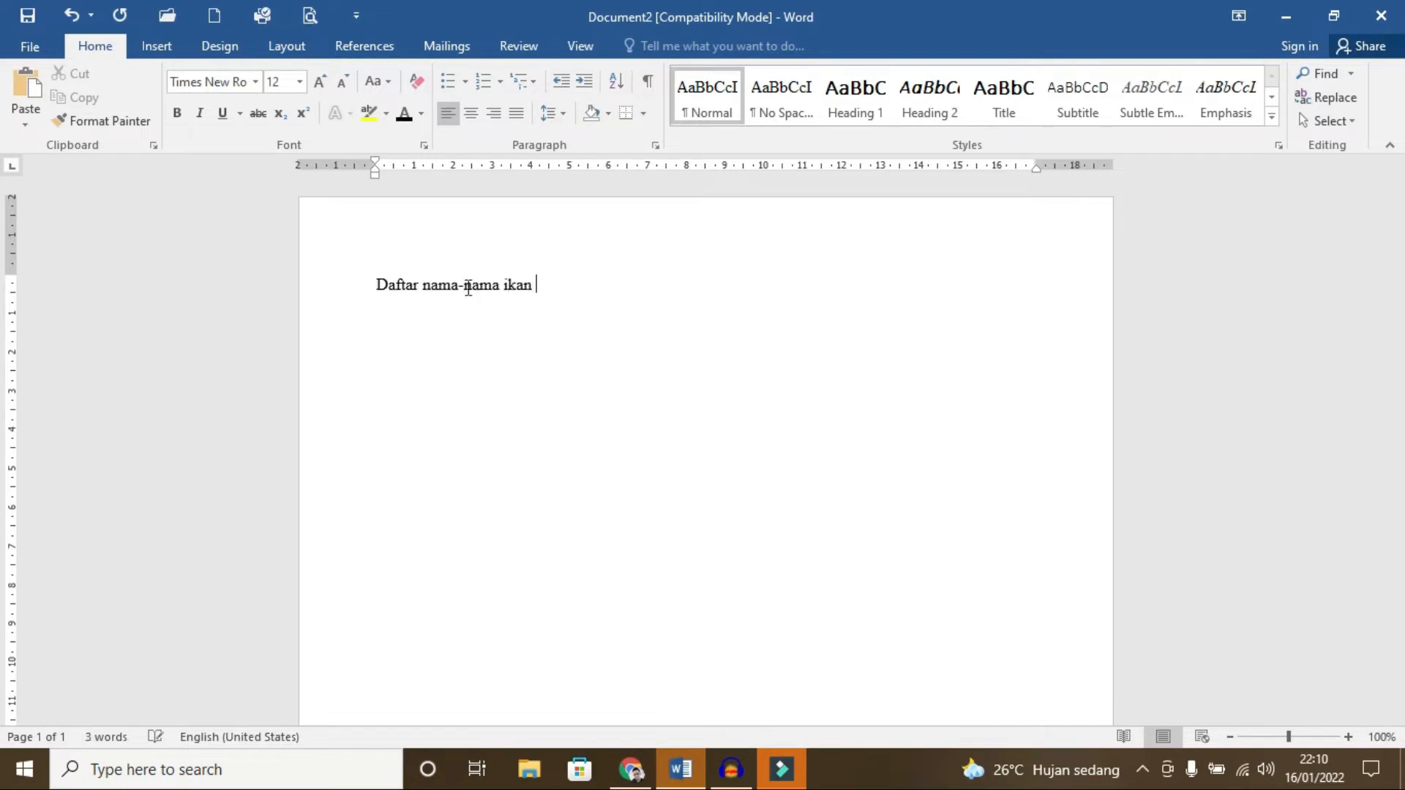
key(Return)
text(Ikan Tuna)
key(Return)
text(Ikan )
text(Teri)
key(Return)
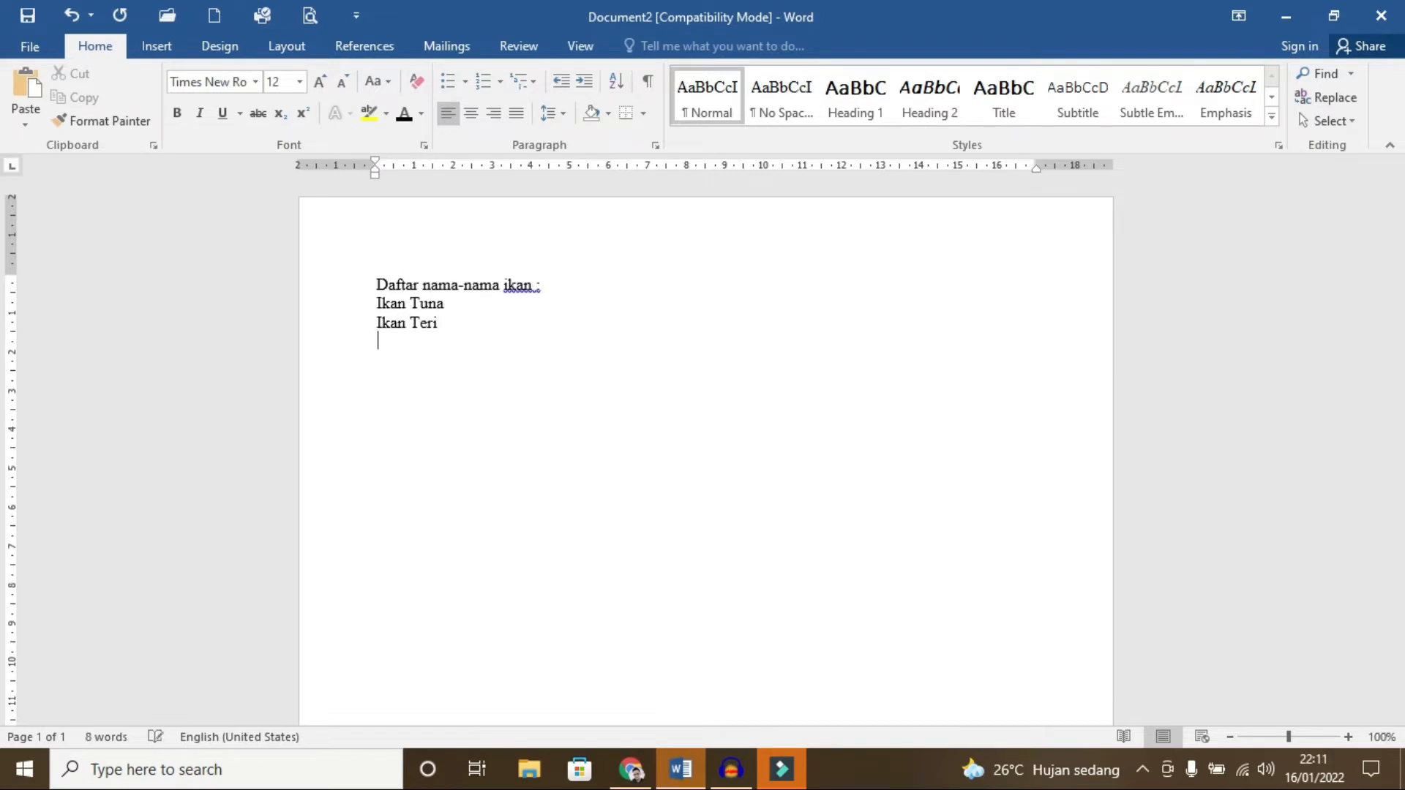
Step: Add Ikan Pari, Ikan Lele, Ikan Paus and Ikan Hiu on separate lines beneath Ikan Teri
text(Ikan Pari)
key(Return)
text(Ikan Lele)
key(Return)
text(Ikan Paus)
key(Return)
text(Ikan Hiu)
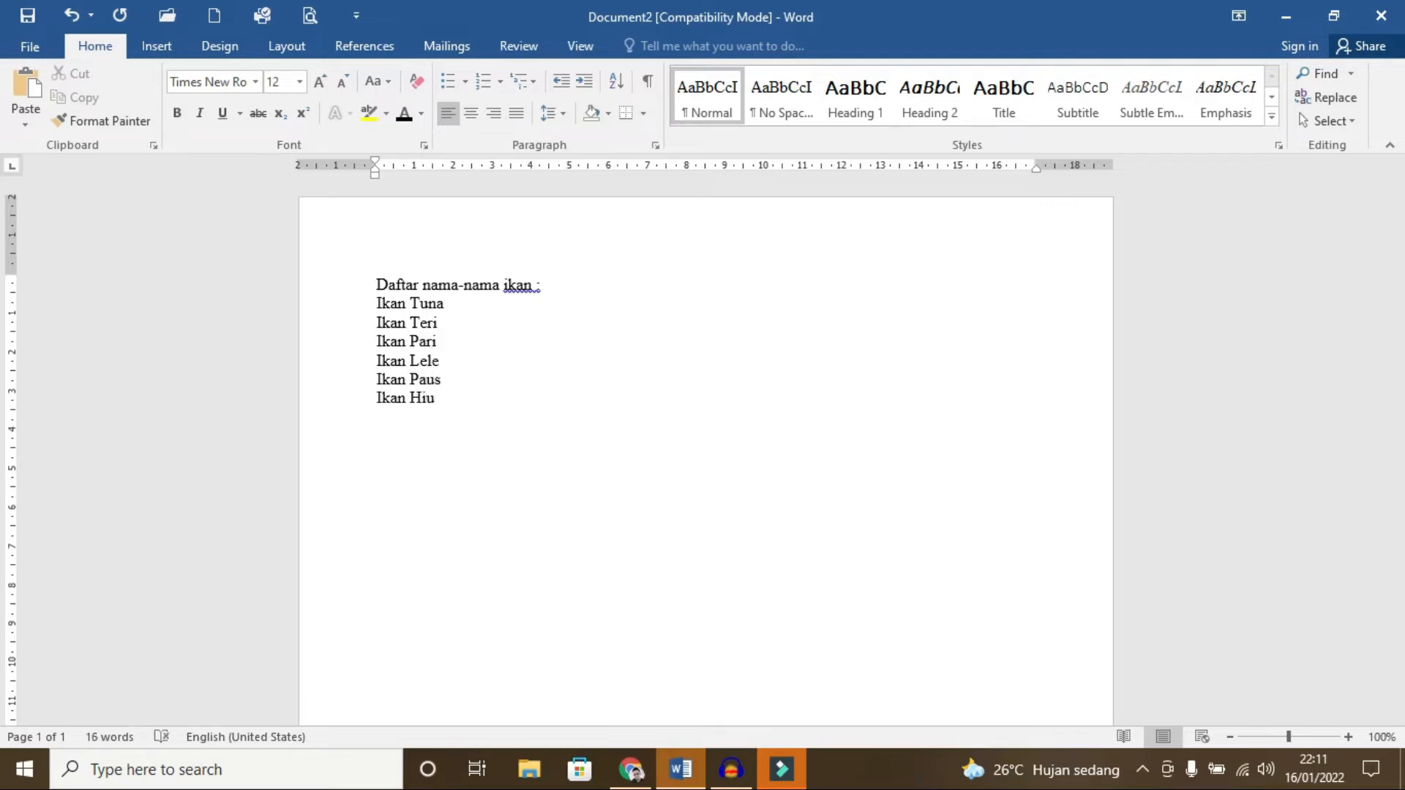
key(Return)
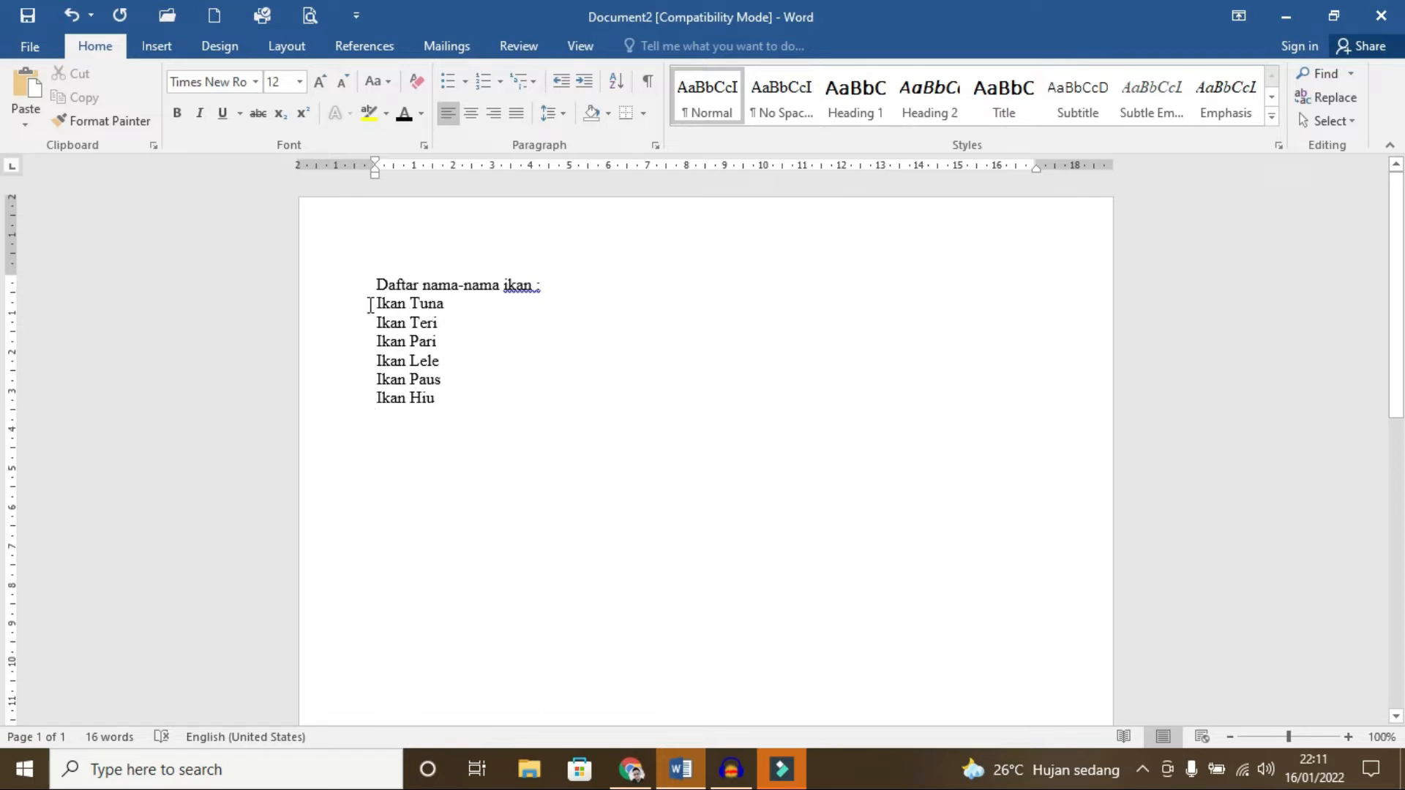
Step: Apply four-diamond bullets to the six fish names and outdent the list to the page's left margin
click(370, 304)
drag(374, 305, 447, 402)
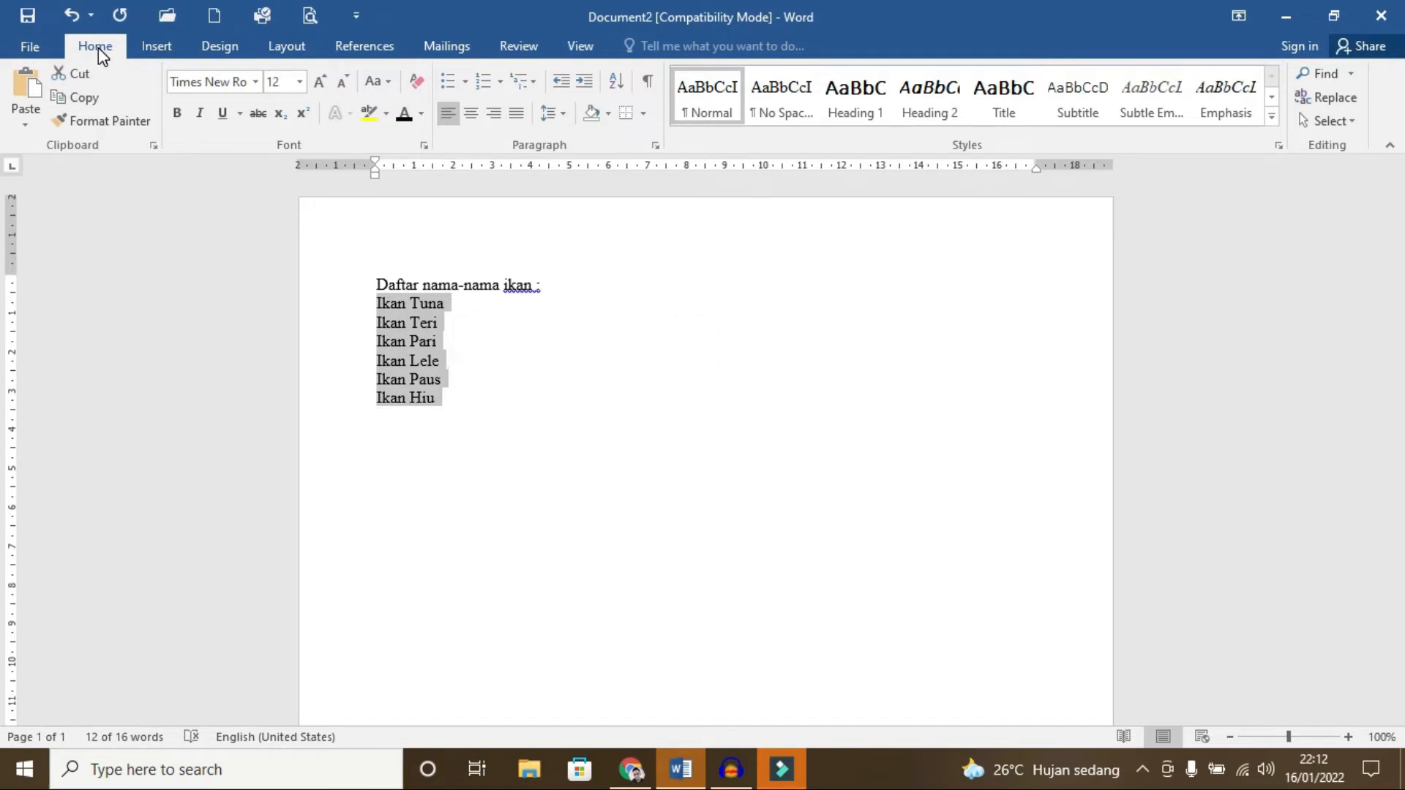
click(467, 77)
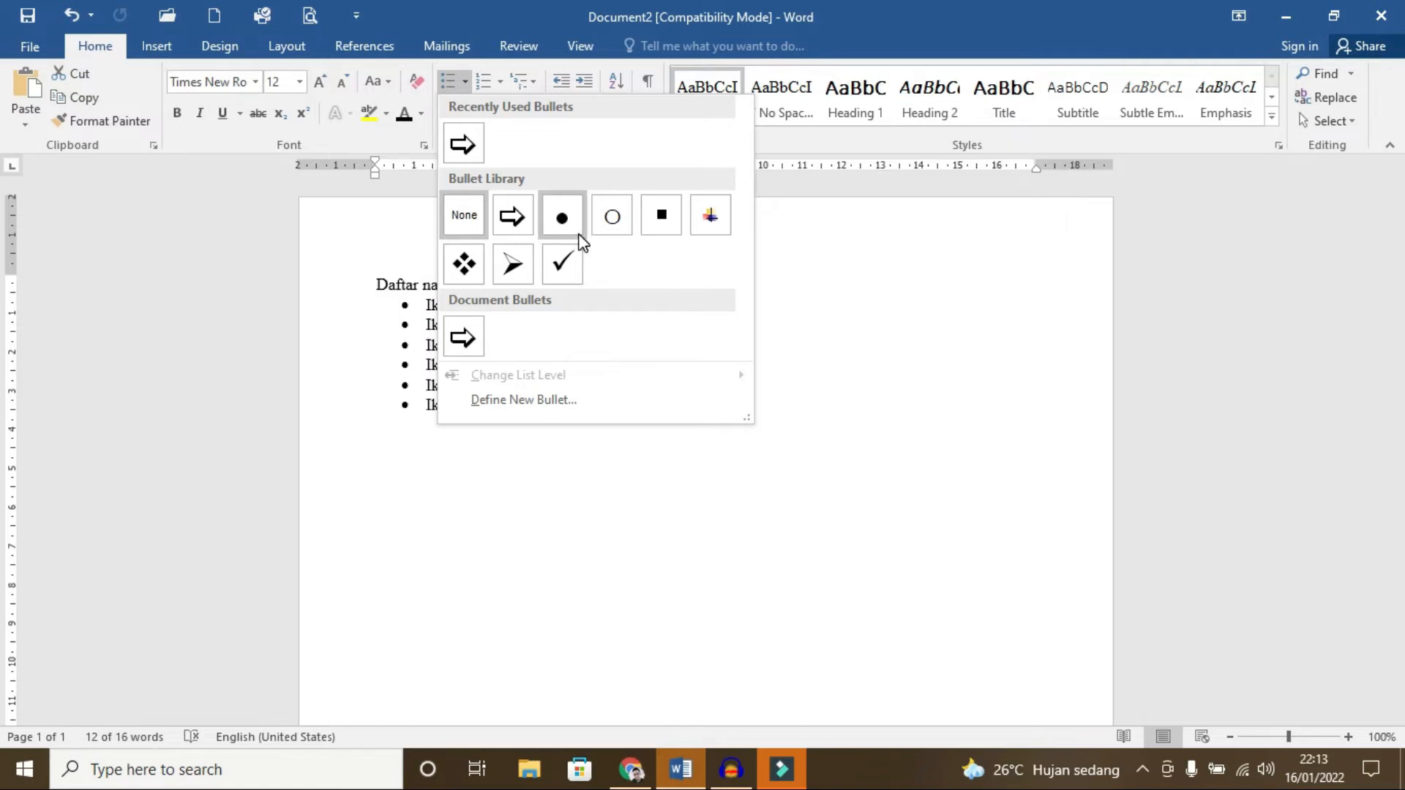
click(457, 265)
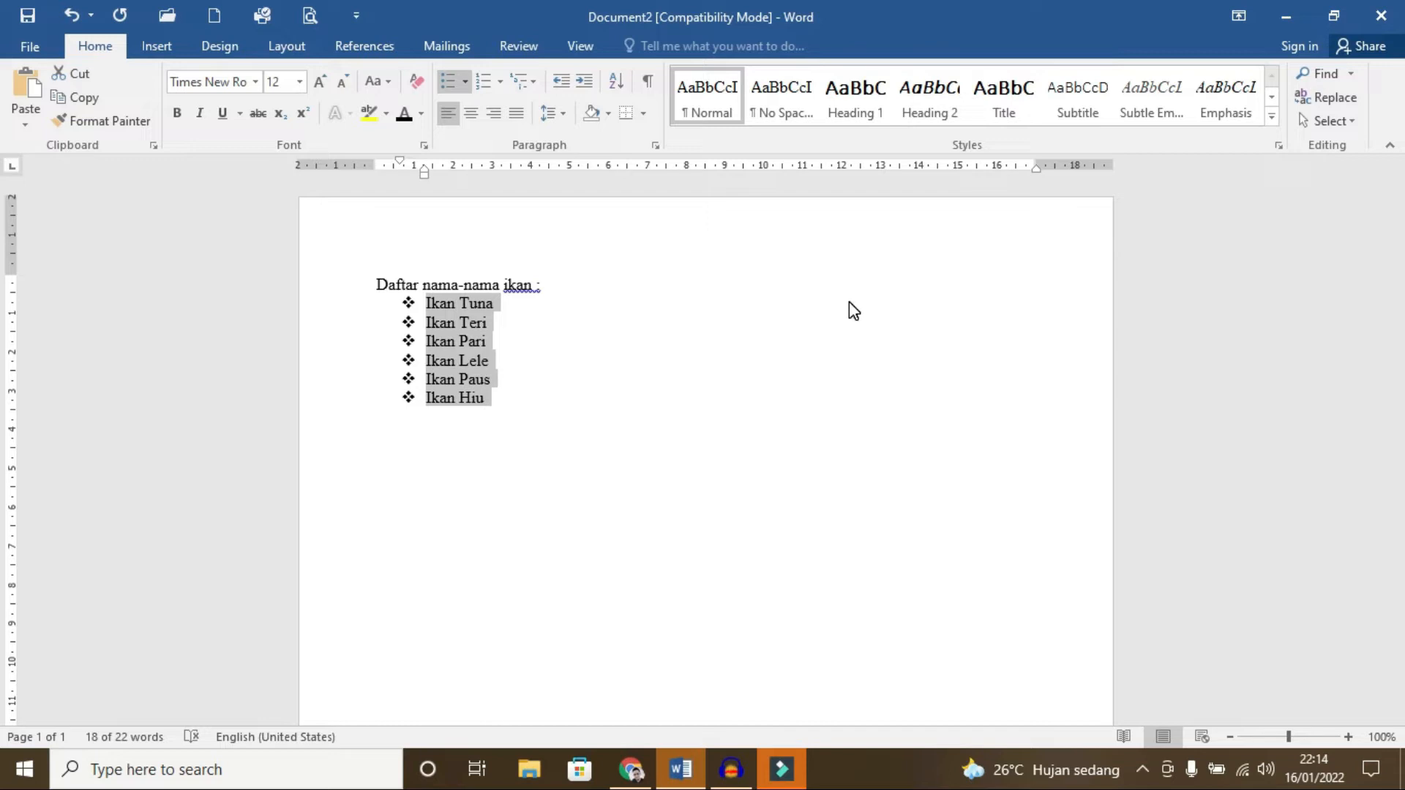
key(shift+Tab)
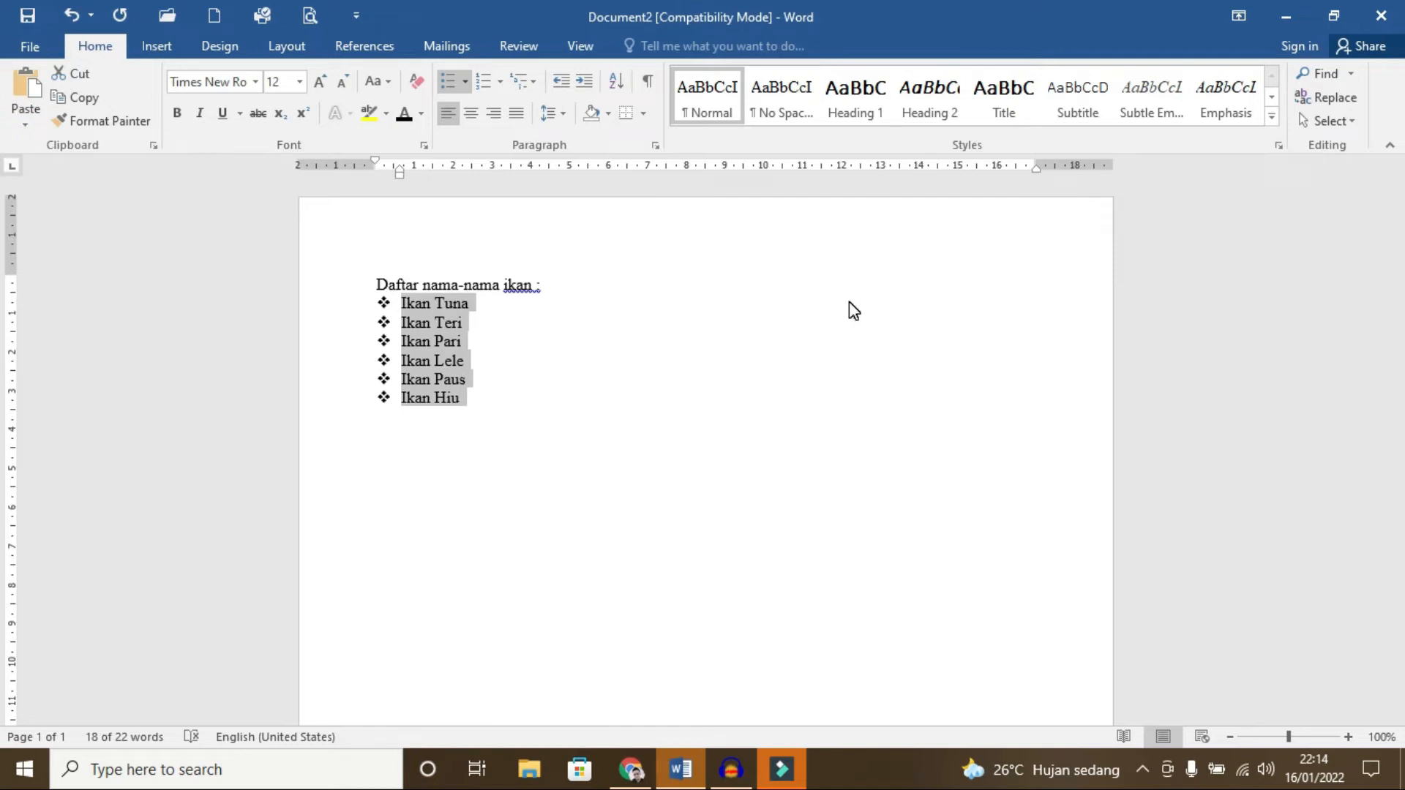
Step: Indent the whole bulleted fish list by many levels, to about 9 cm on the ruler
key(Tab)
key(Tab)
key(Tab)
key(Tab)
key(Tab)
key(Tab)
key(Tab)
key(Tab)
key(Tab)
key(Tab)
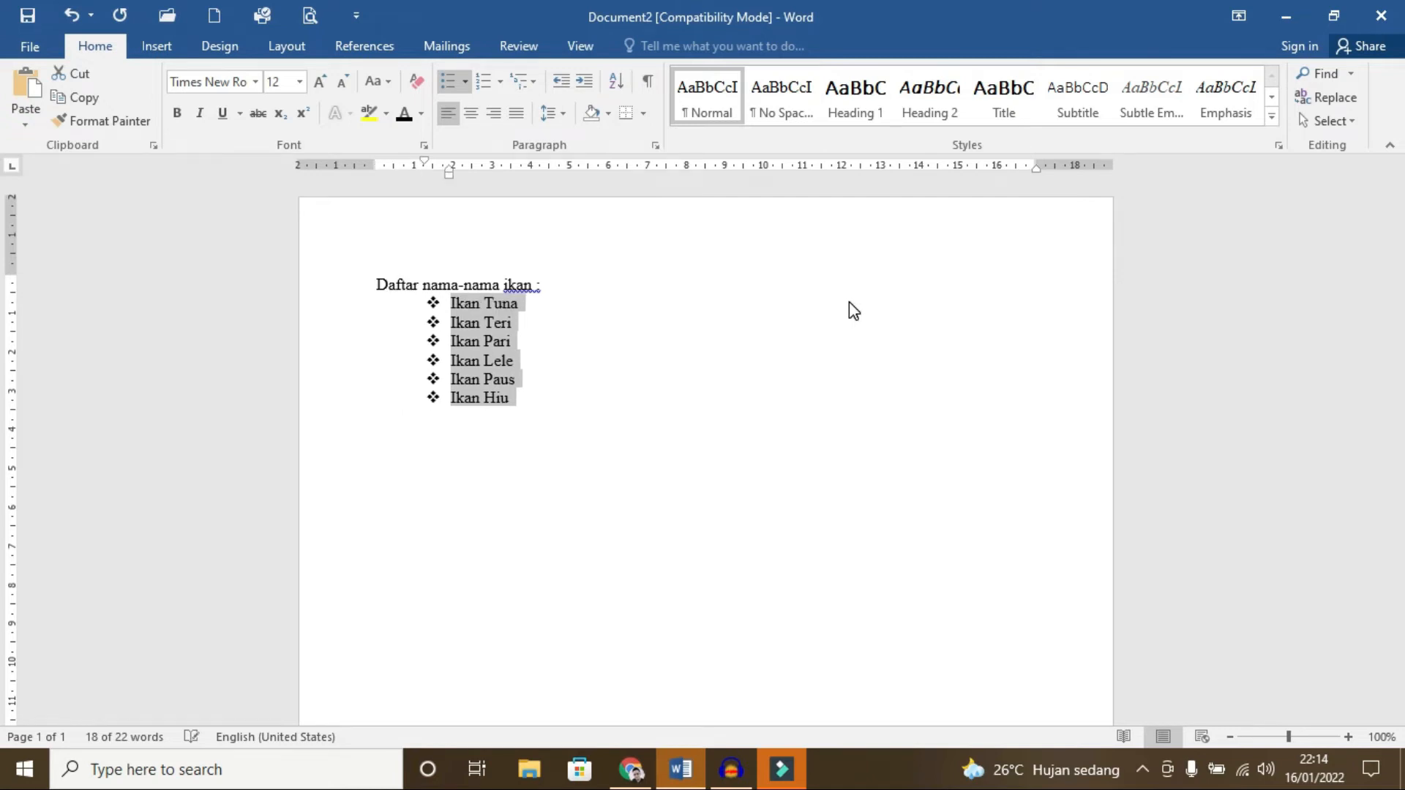
key(Tab)
key(Tab)
key(Tab)
key(Tab)
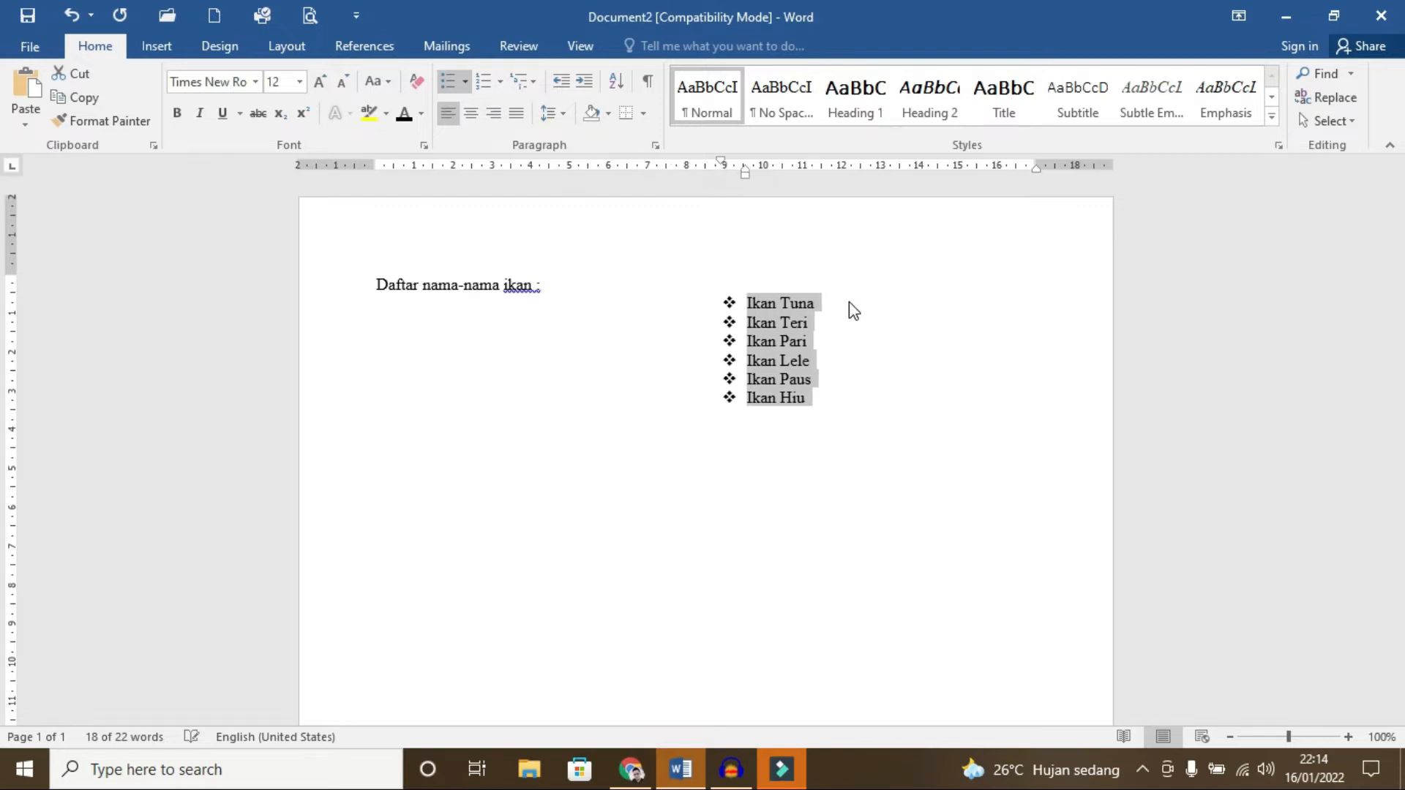
Step: Outdent the bulleted fish list level by level back to the page's left margin
key(shift+Tab)
key(shift+Tab)
key(shift+Tab)
key(shift+Tab)
key(shift+Tab)
key(shift+Tab)
key(shift+Tab)
key(shift+Tab)
key(shift+Tab)
key(shift+Tab)
key(shift+Tab)
key(shift+Tab)
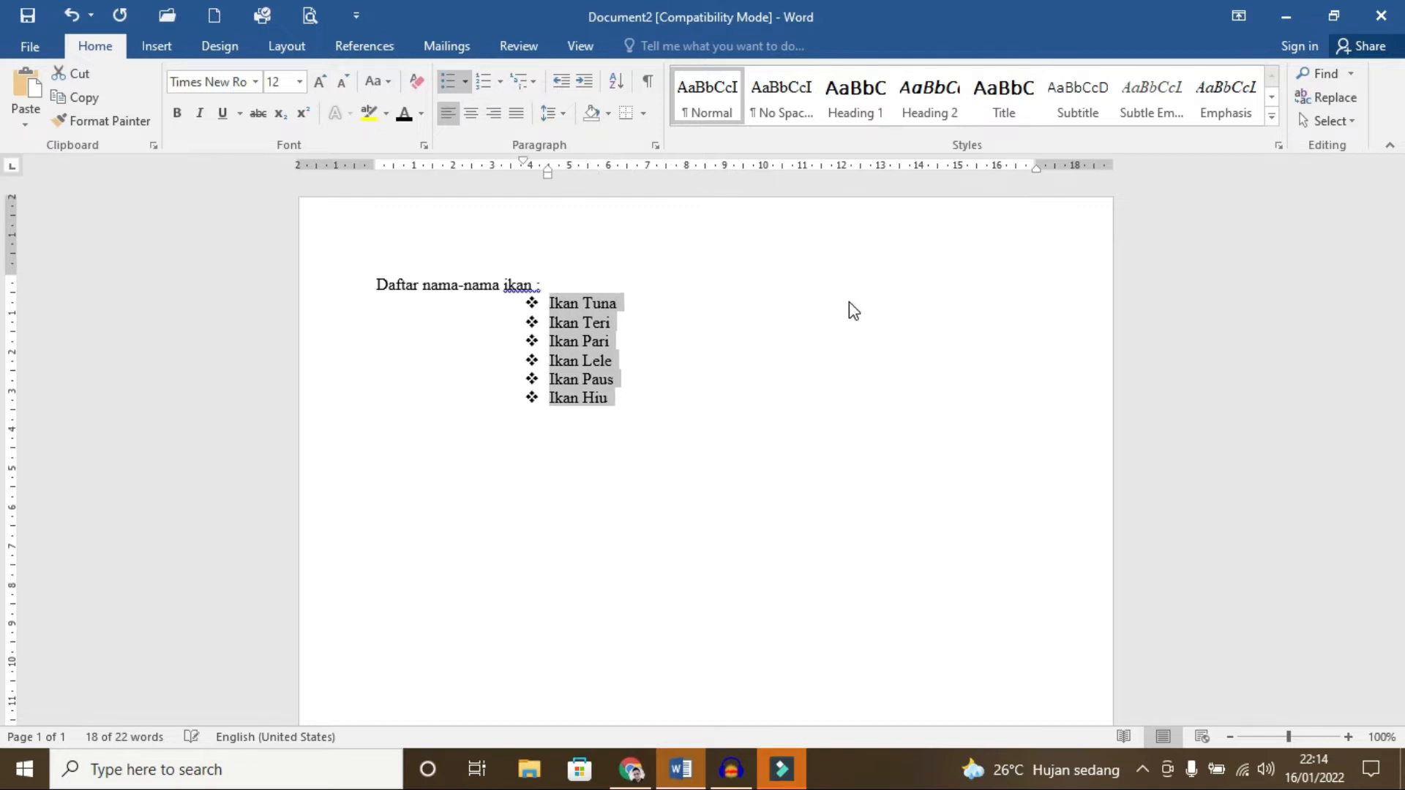
key(shift+Tab)
key(shift+Tab)
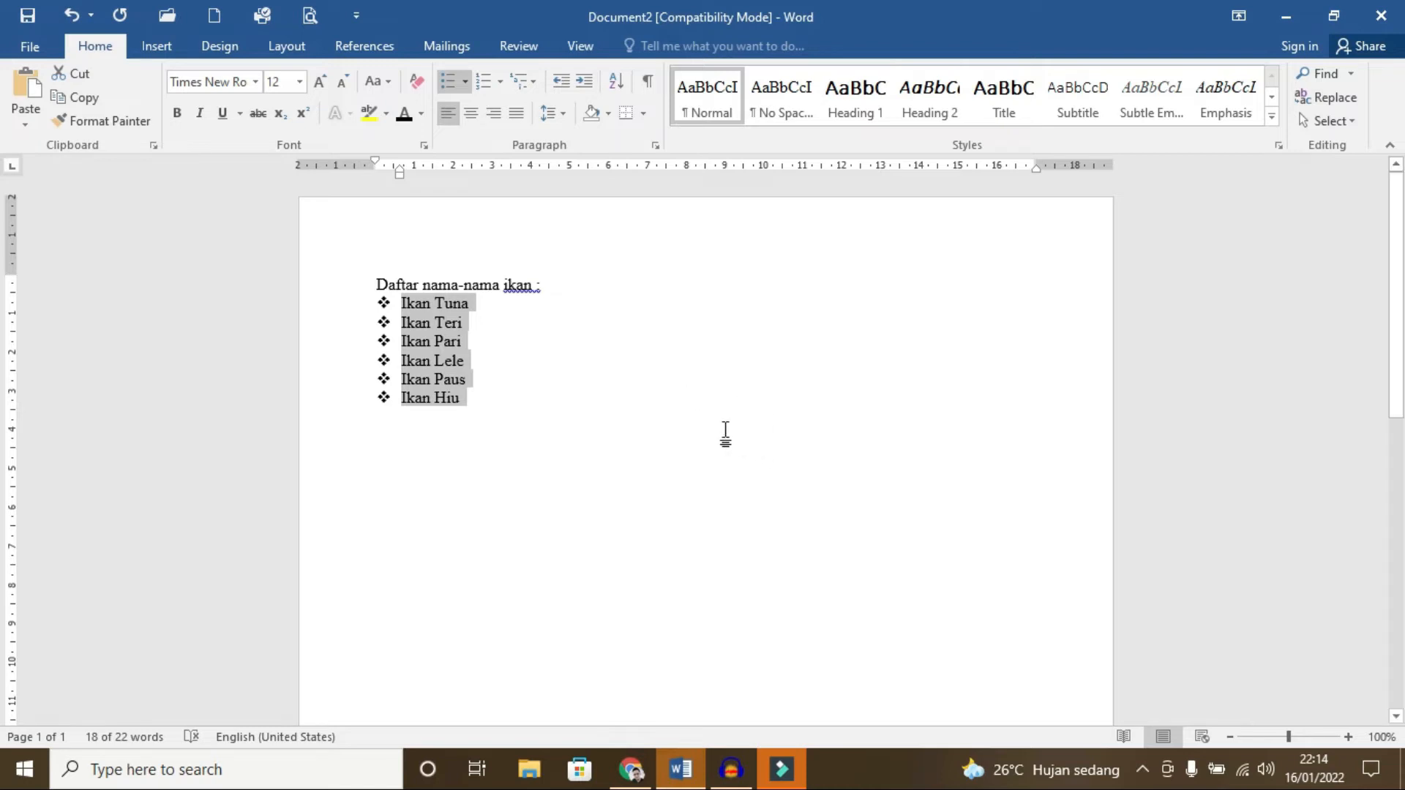
Step: Undo the bullet formatting of the six fish names and number them in the 1), 2), 3) format instead
click(393, 299)
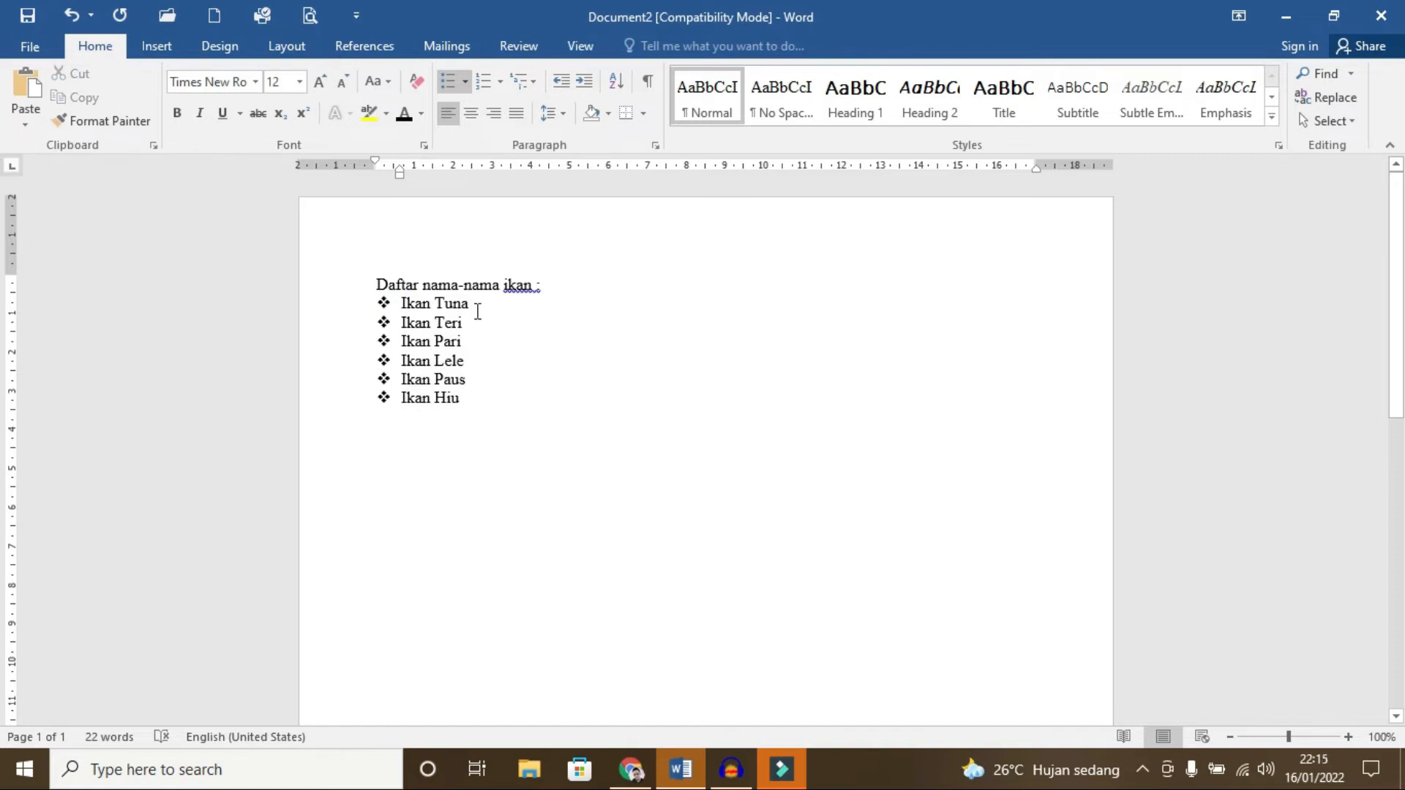
key(ctrl+z)
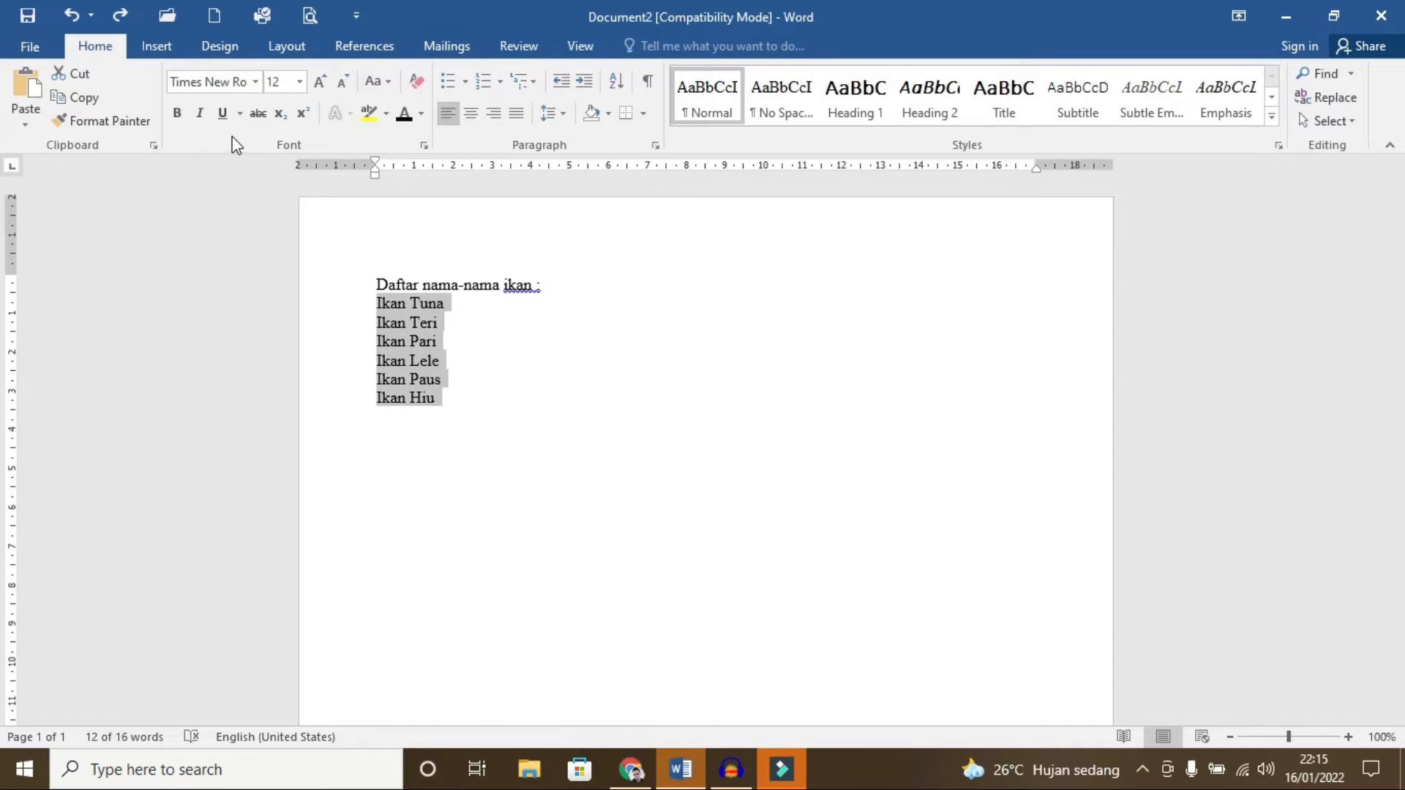
click(502, 88)
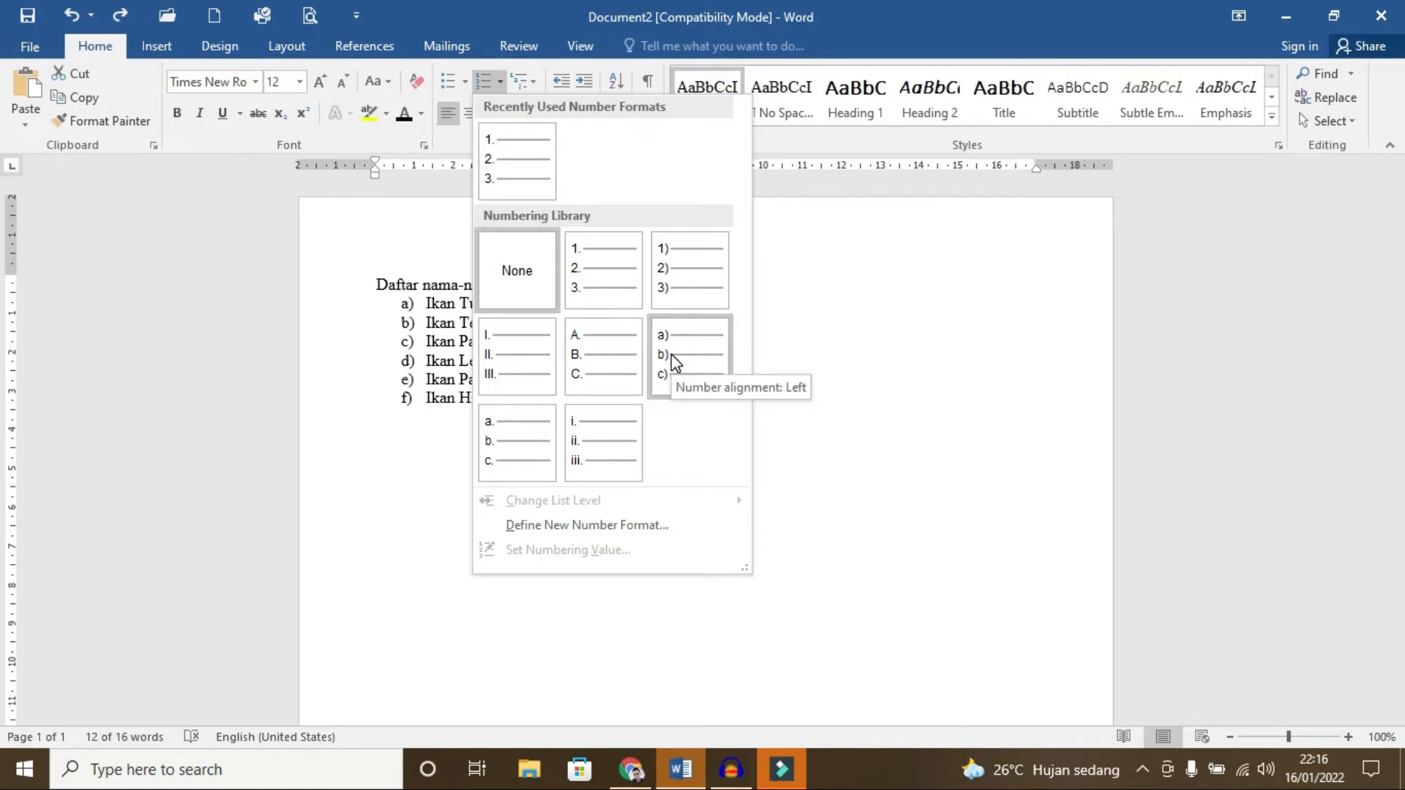
click(676, 286)
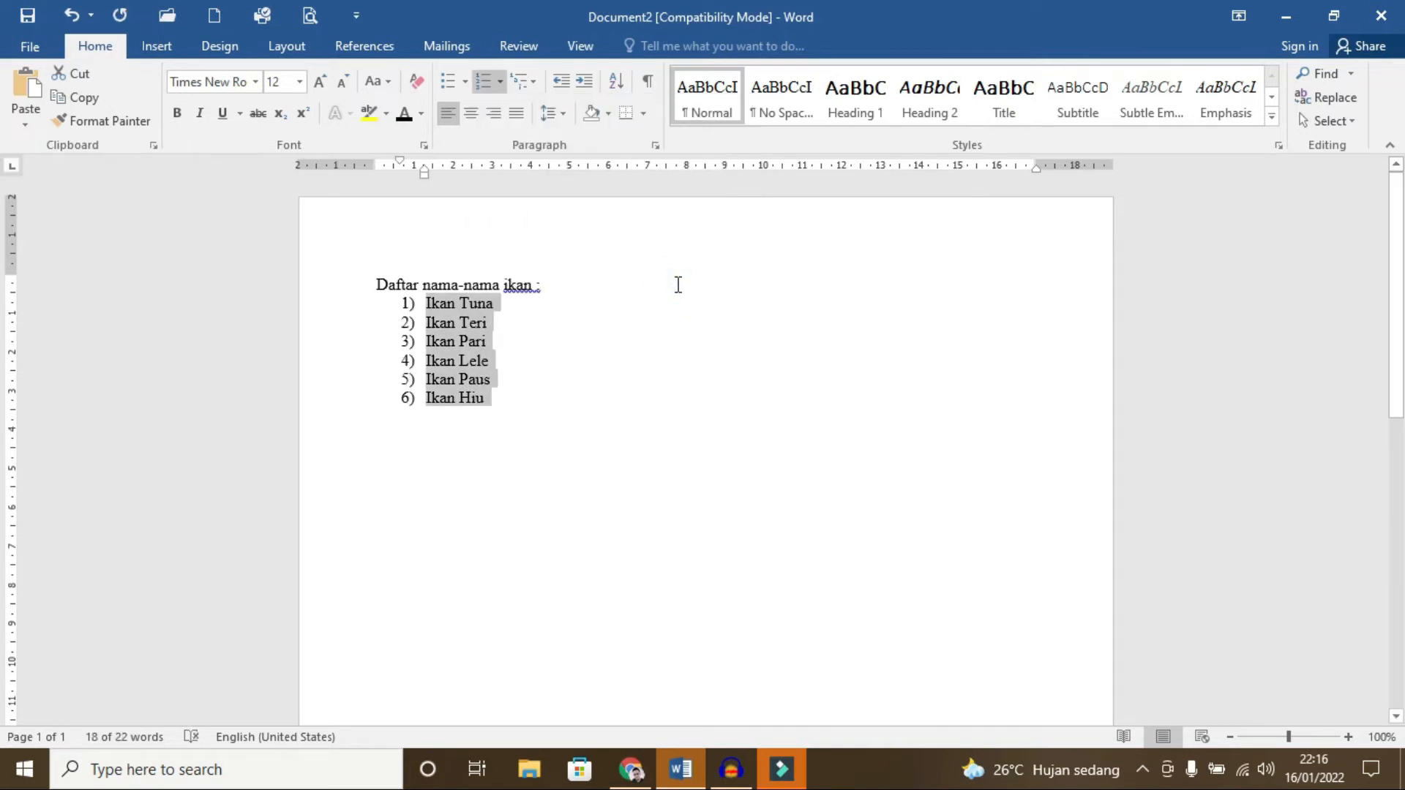
Step: Below the first list, create an automatic numbered list in the 1., 2., 3. format with Ikan Tuna, Ikan Teri and Ikan Pari
click(910, 518)
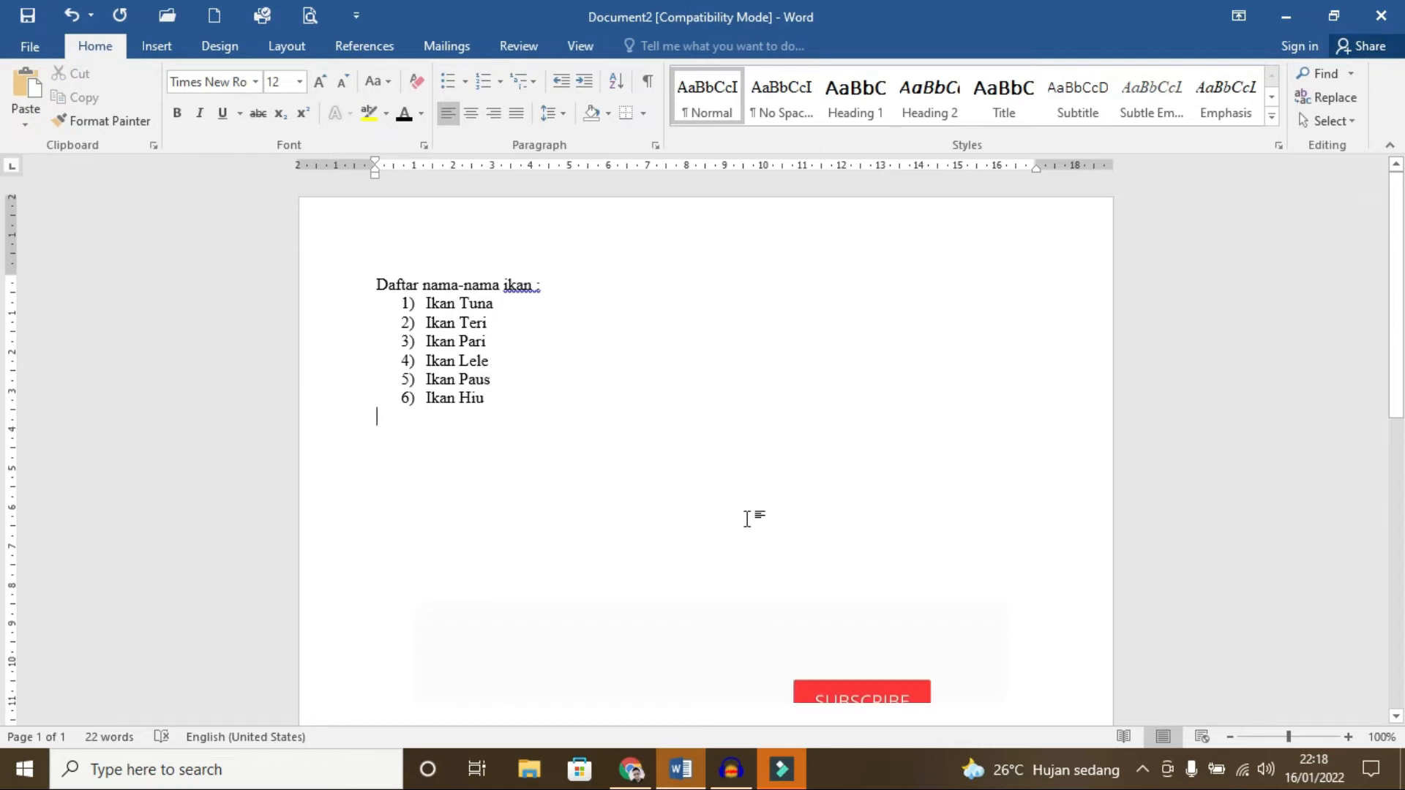
key(Return)
key(Return)
text(1.)
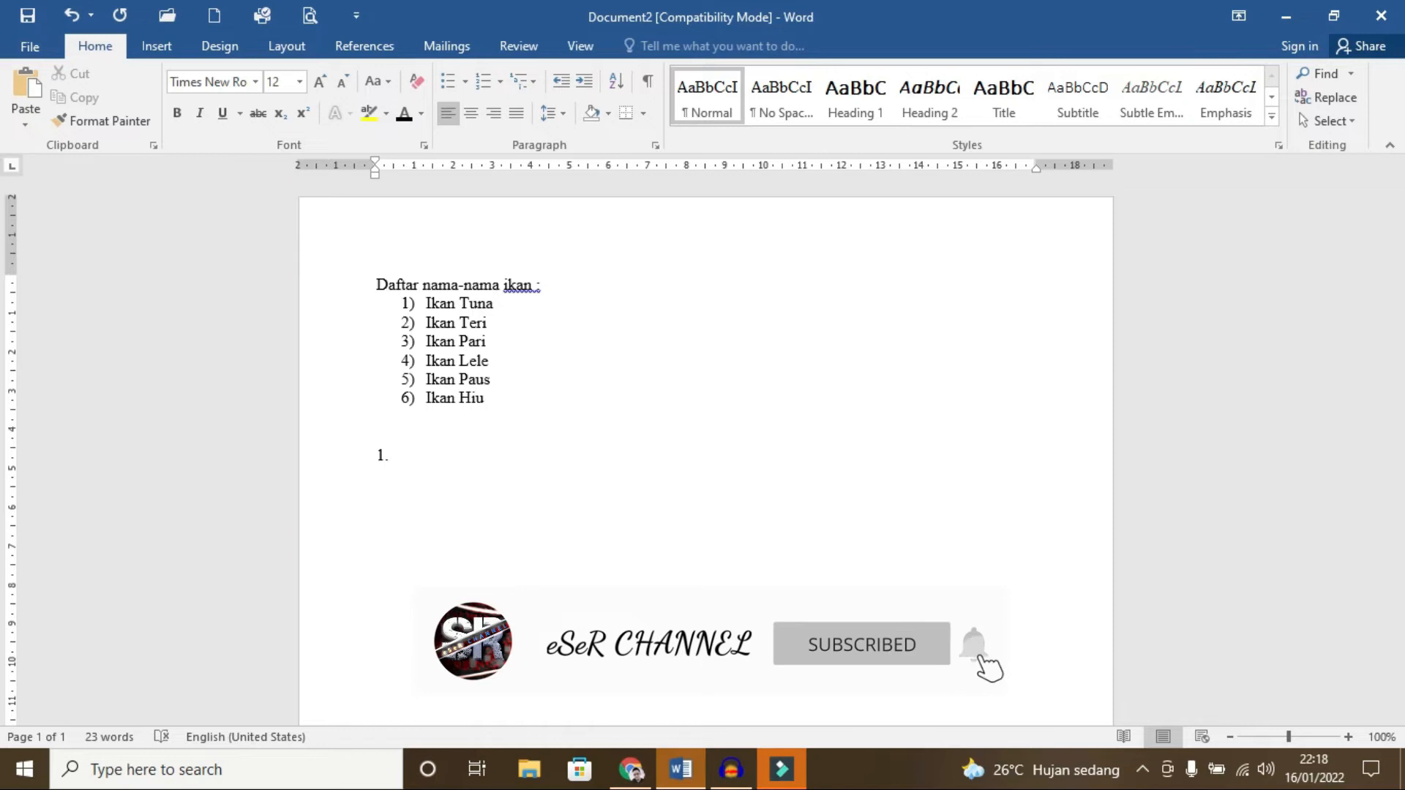
key(space)
text(Ikan Tuna)
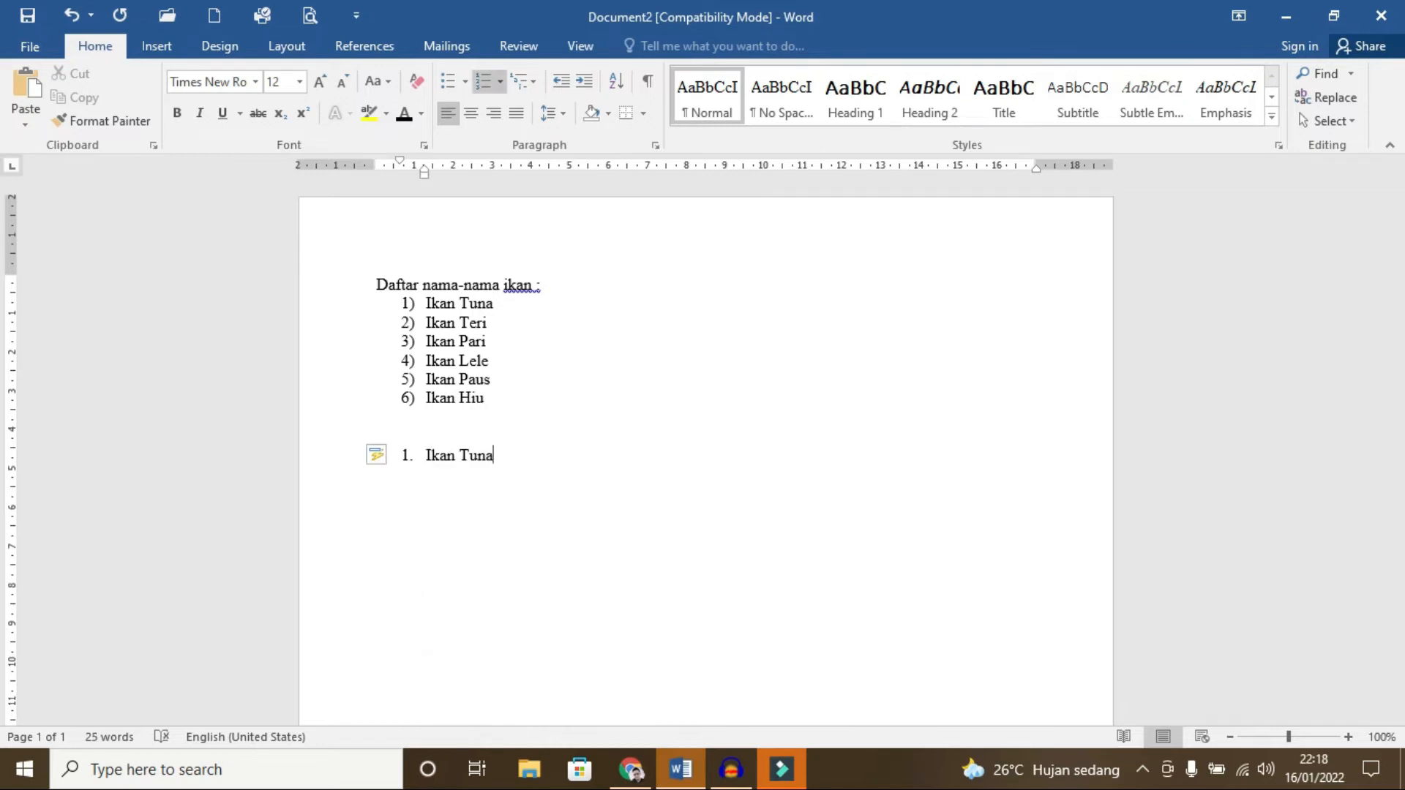
key(Return)
text(Ikan Teri)
key(Return)
text(Ikan Pari)
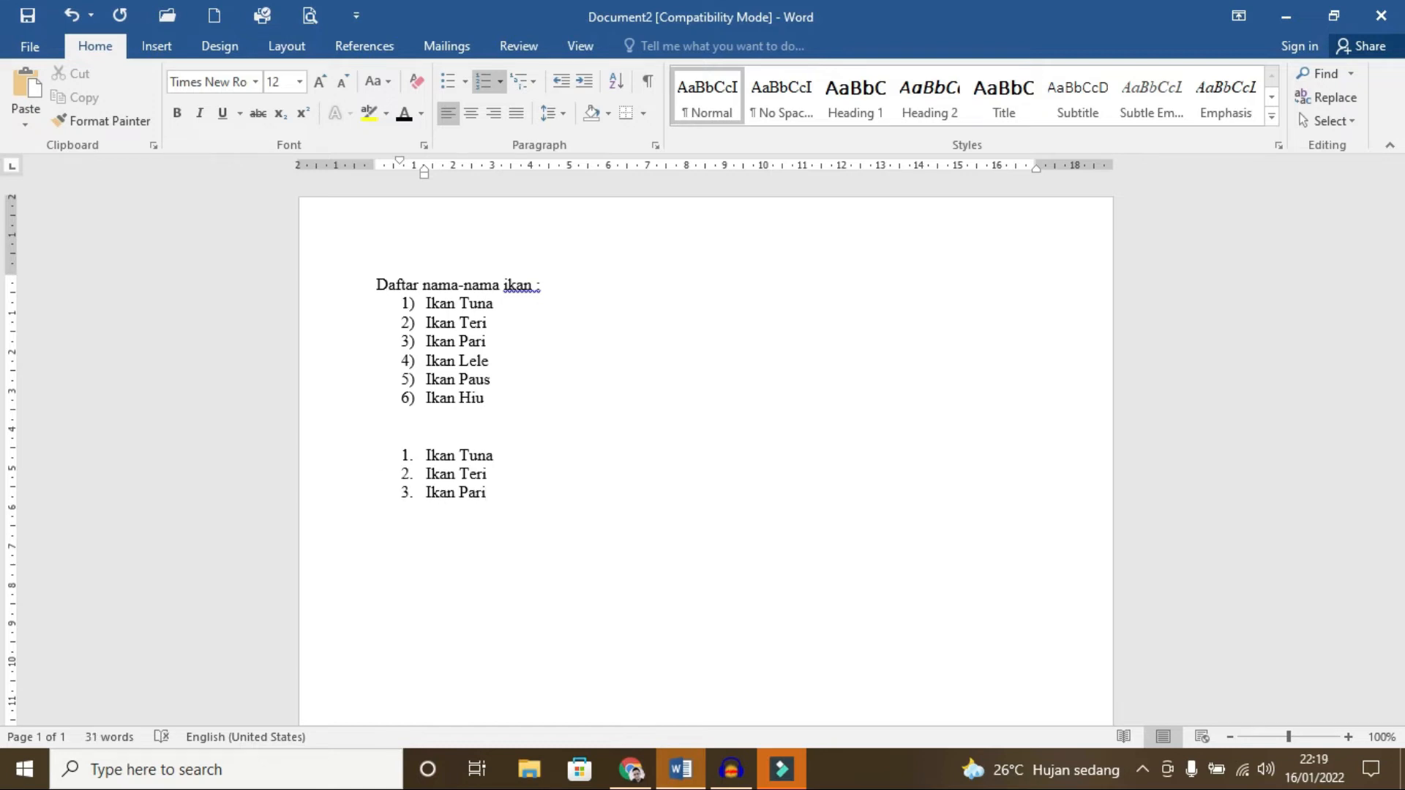
key(Return)
key(Return)
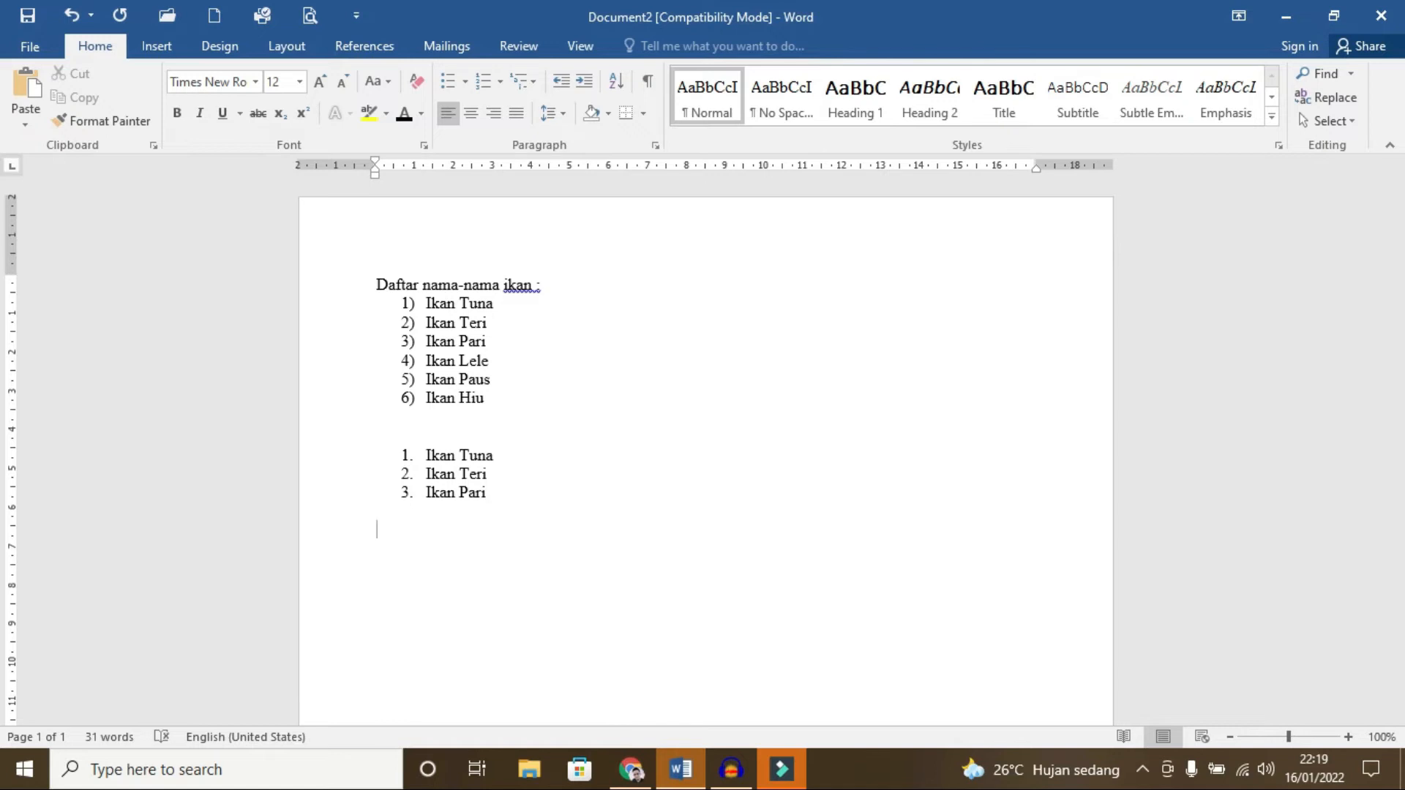
Step: Below the previous list, create an automatic numbered list in the 1), 2) format with Ikan Tuna and Ikan Teri, and end it
text(1)
text(})
key(BackSpace)
text() Ikan Tuna)
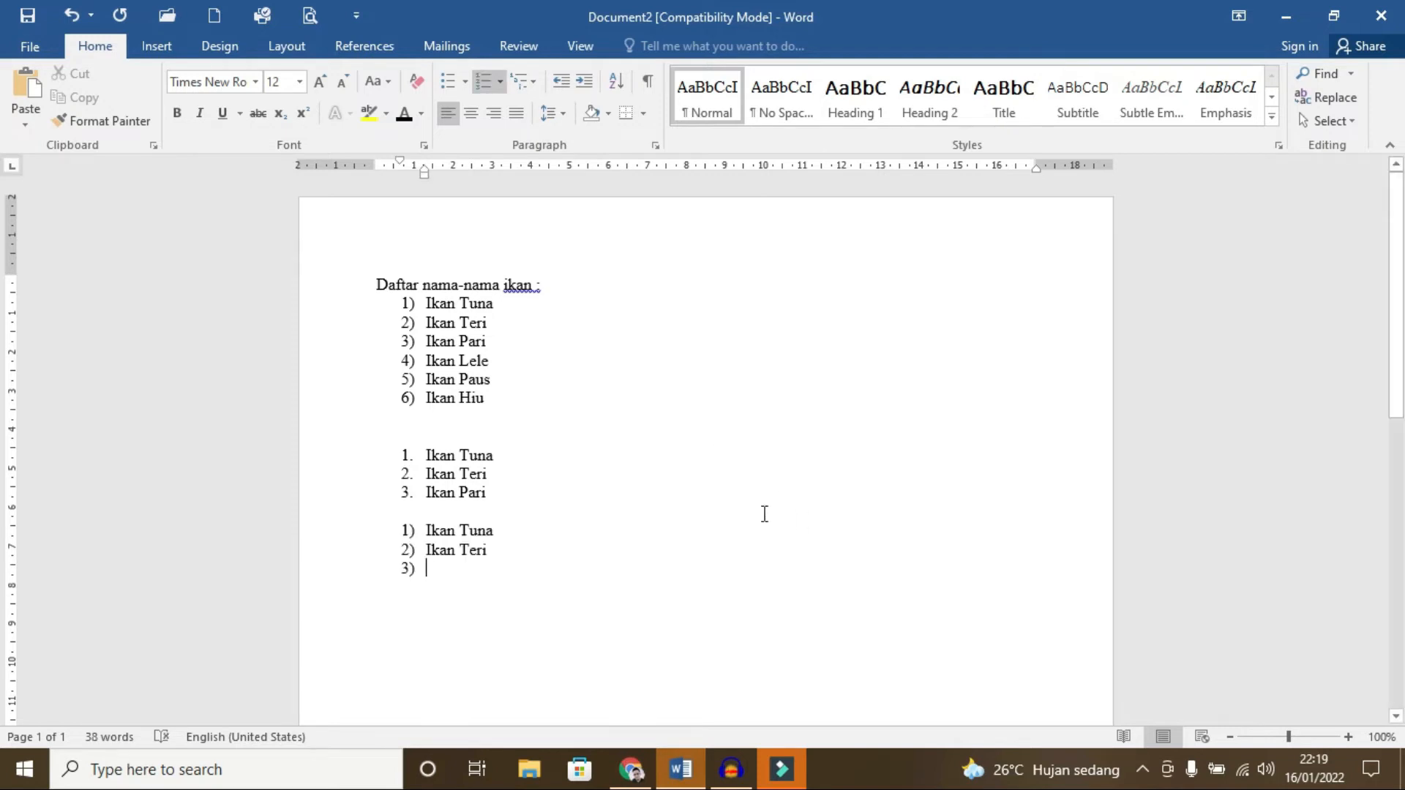
key(Return)
key(Return)
key(Return)
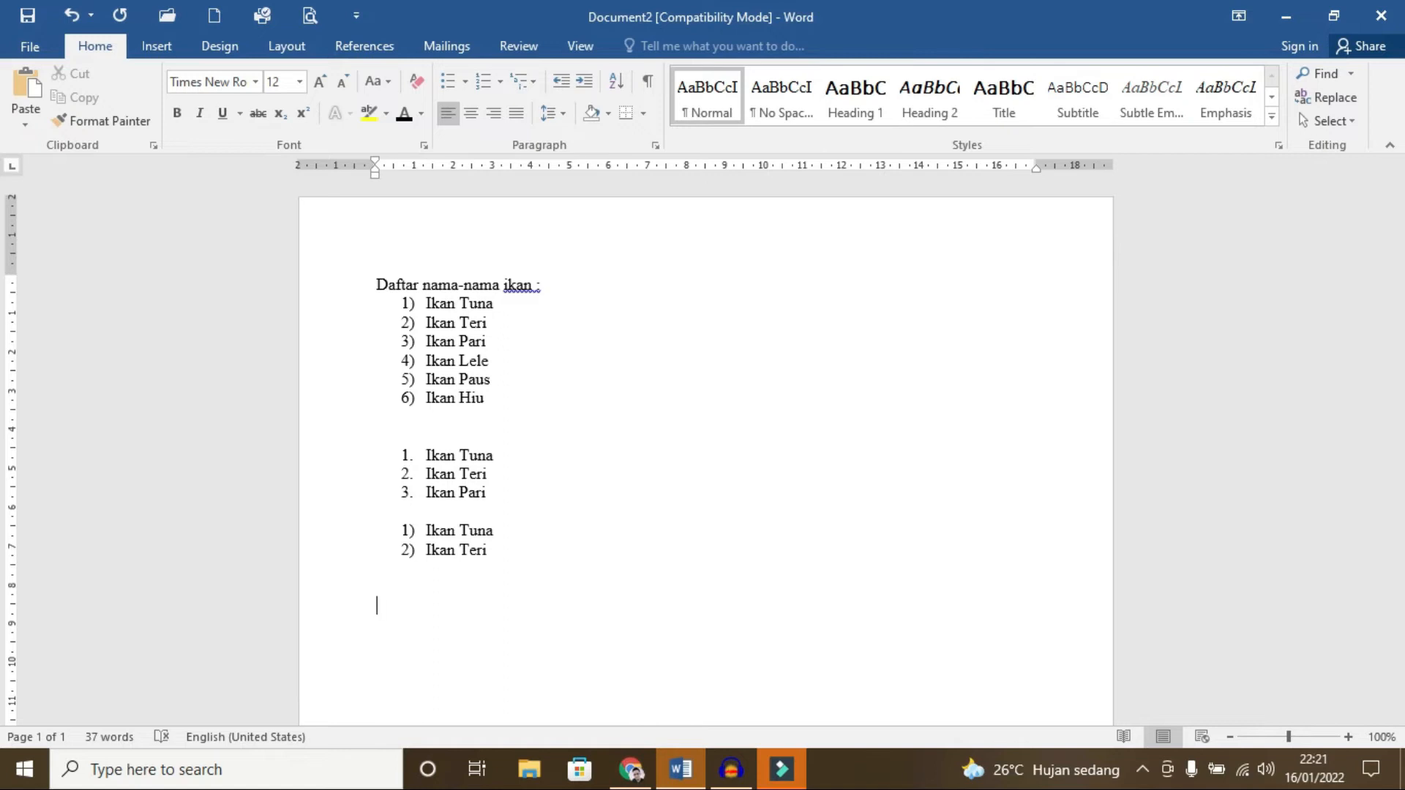
Step: Below it, start an automatic two-level numbered list from 1.1. with the filler items Kgiubibuni, Gvuguiun and uytiuuinn
text(1.1.)
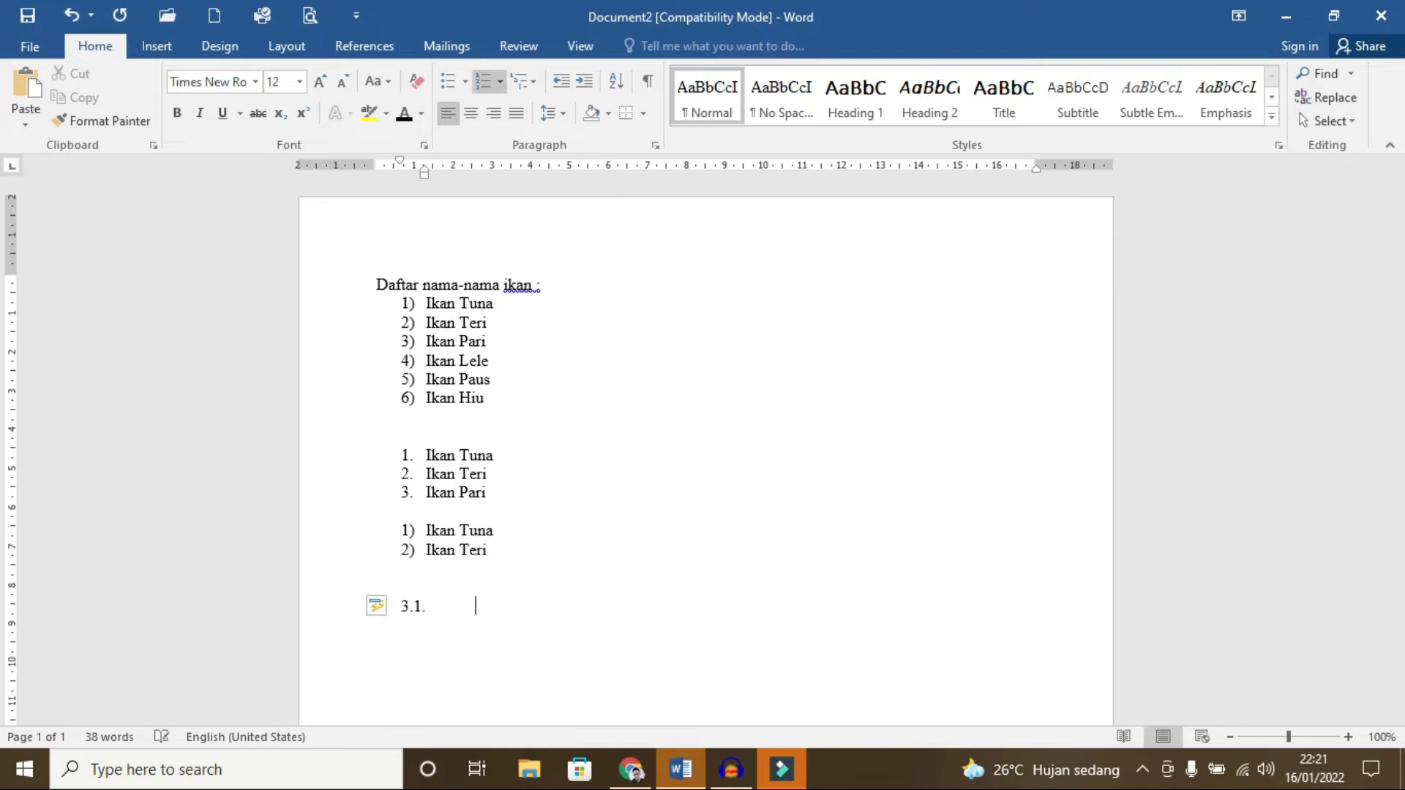
text( Kgiubibuni)
key(Return)
text(gvuguiun)
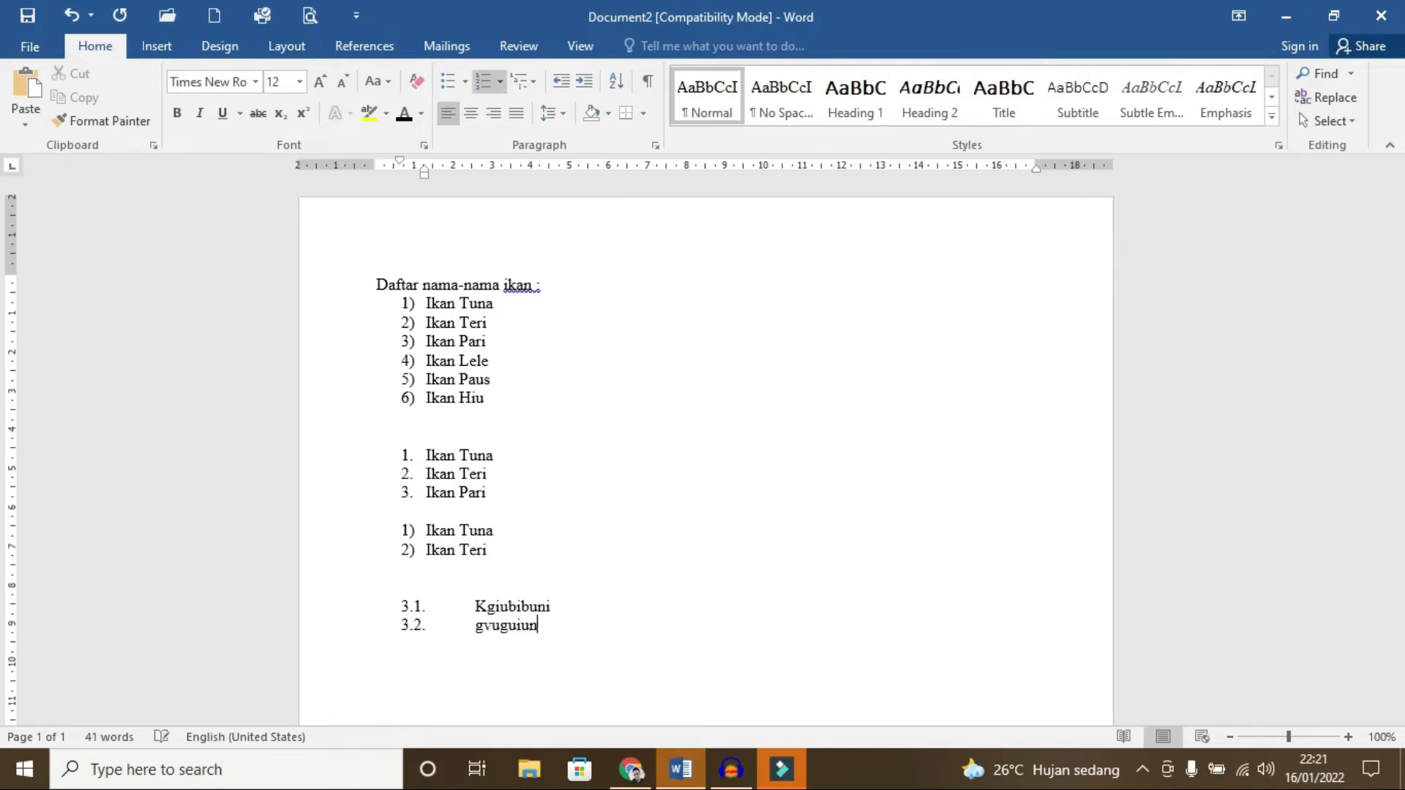
key(Return)
text(uytiuuinn)
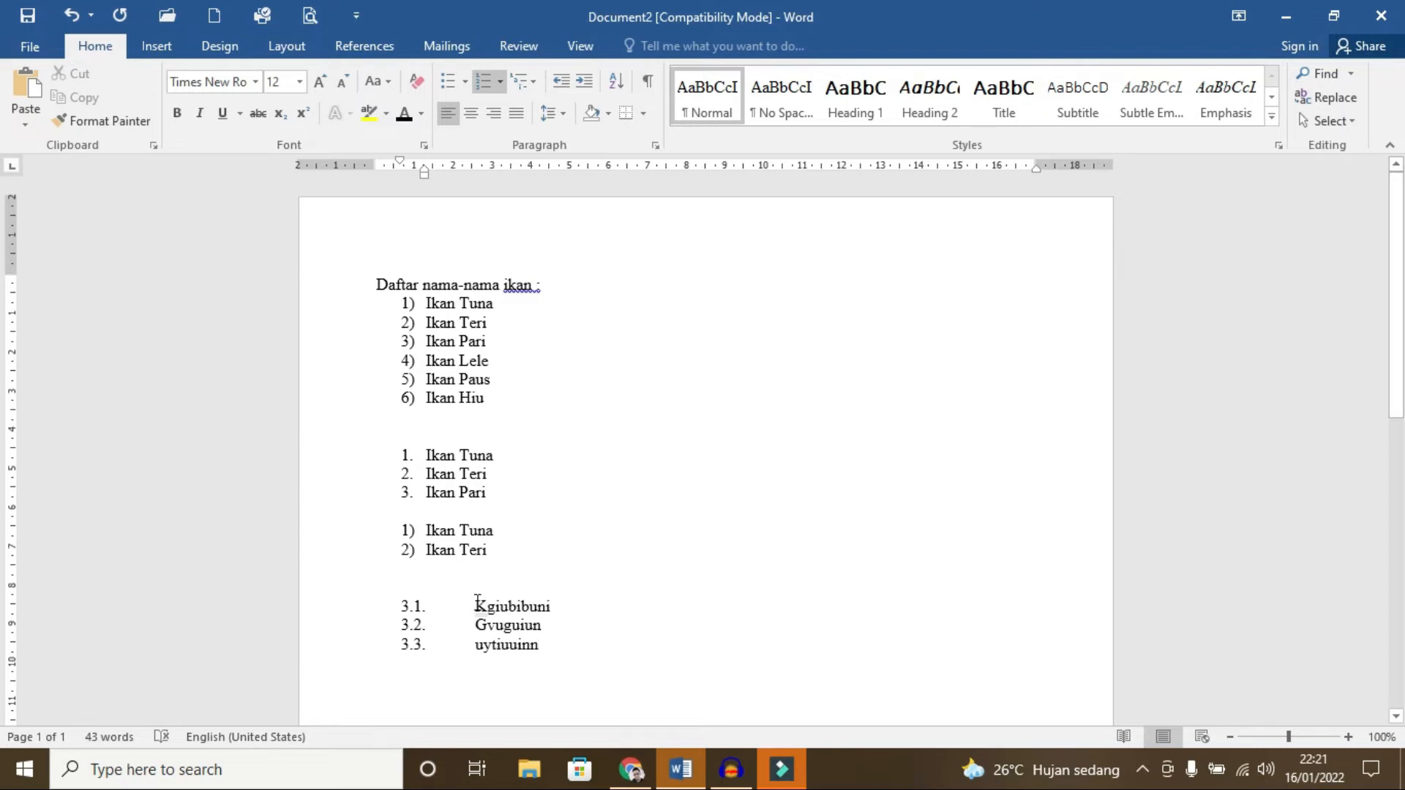
Step: Set the hanging indent of the three two-level items to about 1.5 cm so the text sits closer to the numbers
drag(385, 607, 449, 652)
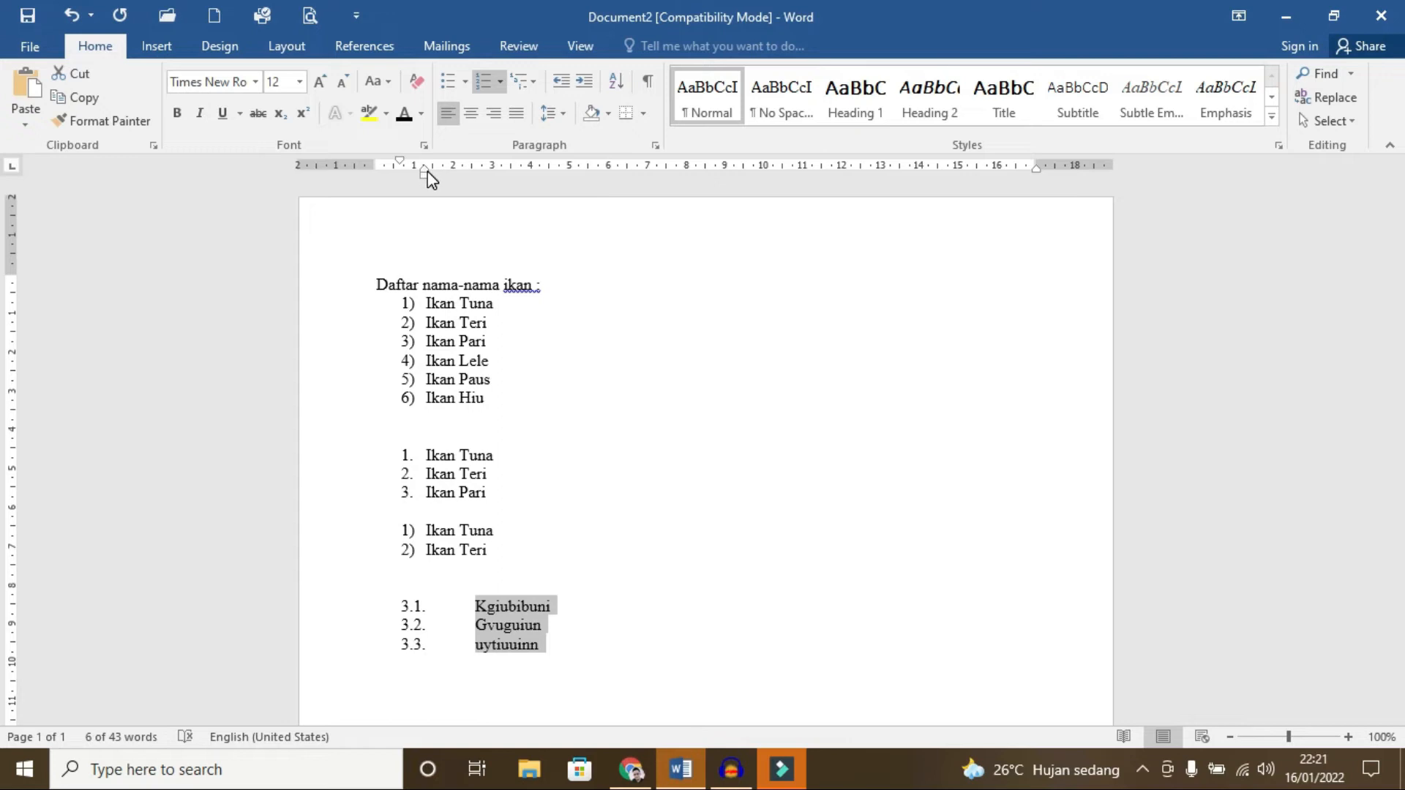
drag(423, 169, 434, 168)
click(733, 539)
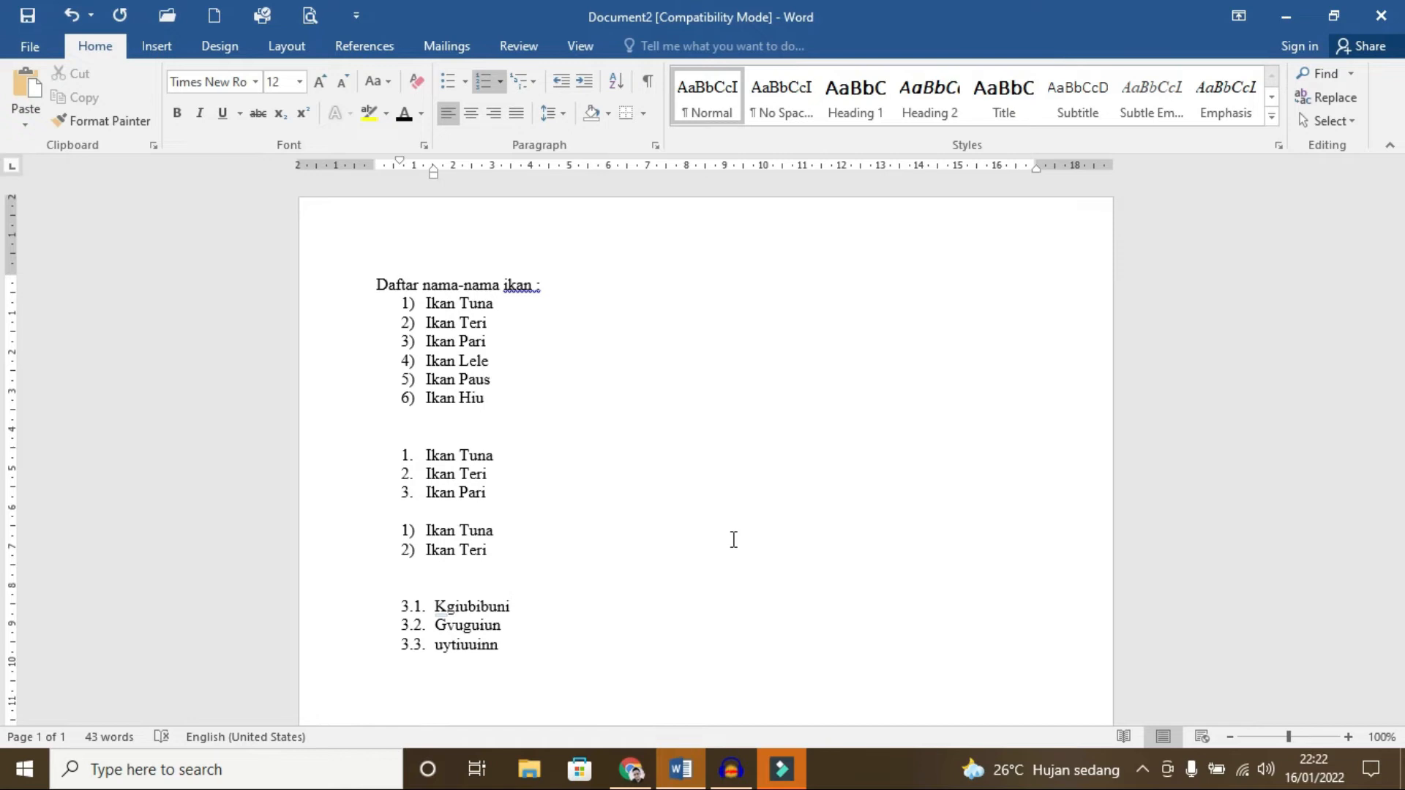
Step: Under Kgiubibuni, add an automatic sub-list starting at 3.1.1. with the filler items skjcfkseferfrf, dfcscfcercfer, rcerrcer and kiuyu
key(Return)
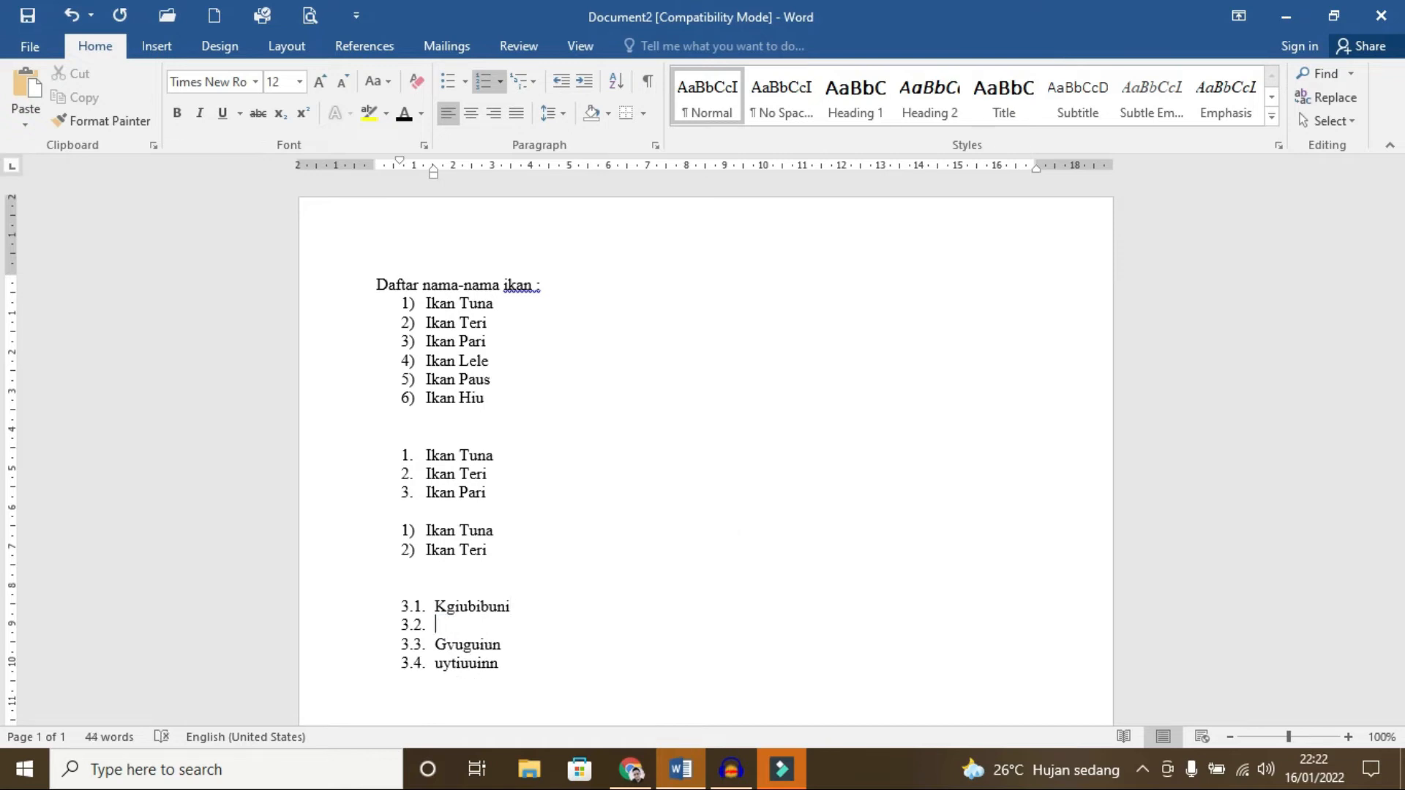
key(BackSpace)
text(3.1.)
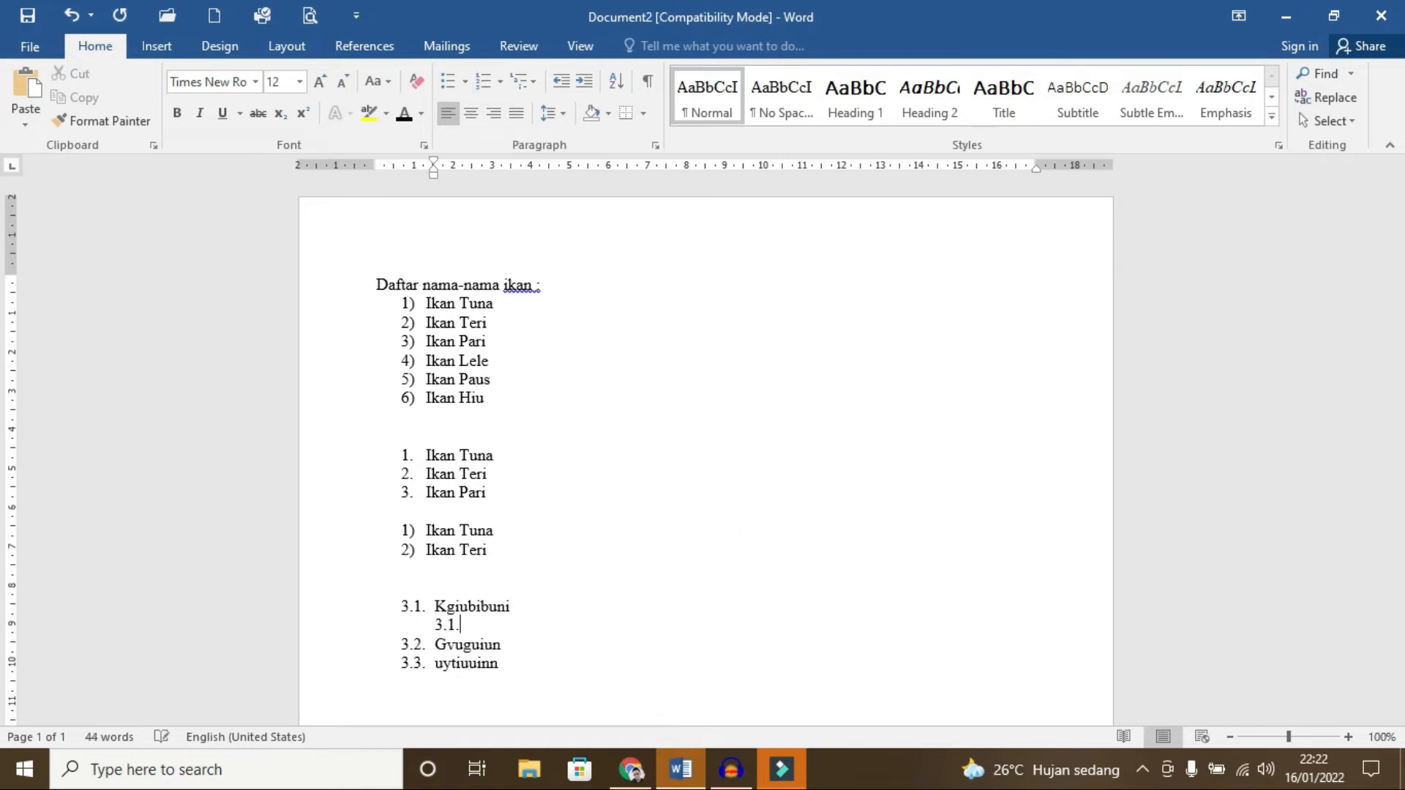
text(1. skjcfkseferfrf)
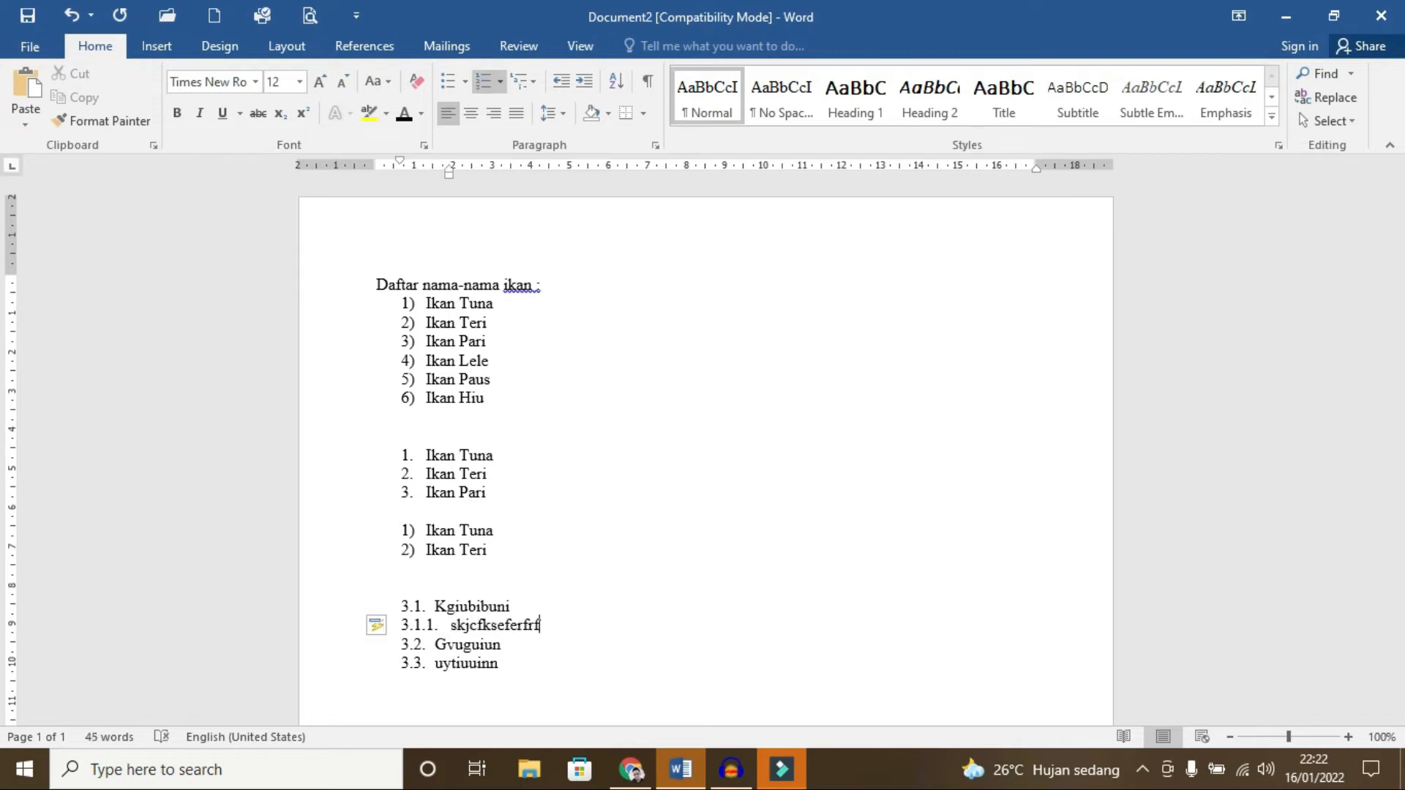
key(Return)
text(dfcscfcercfer)
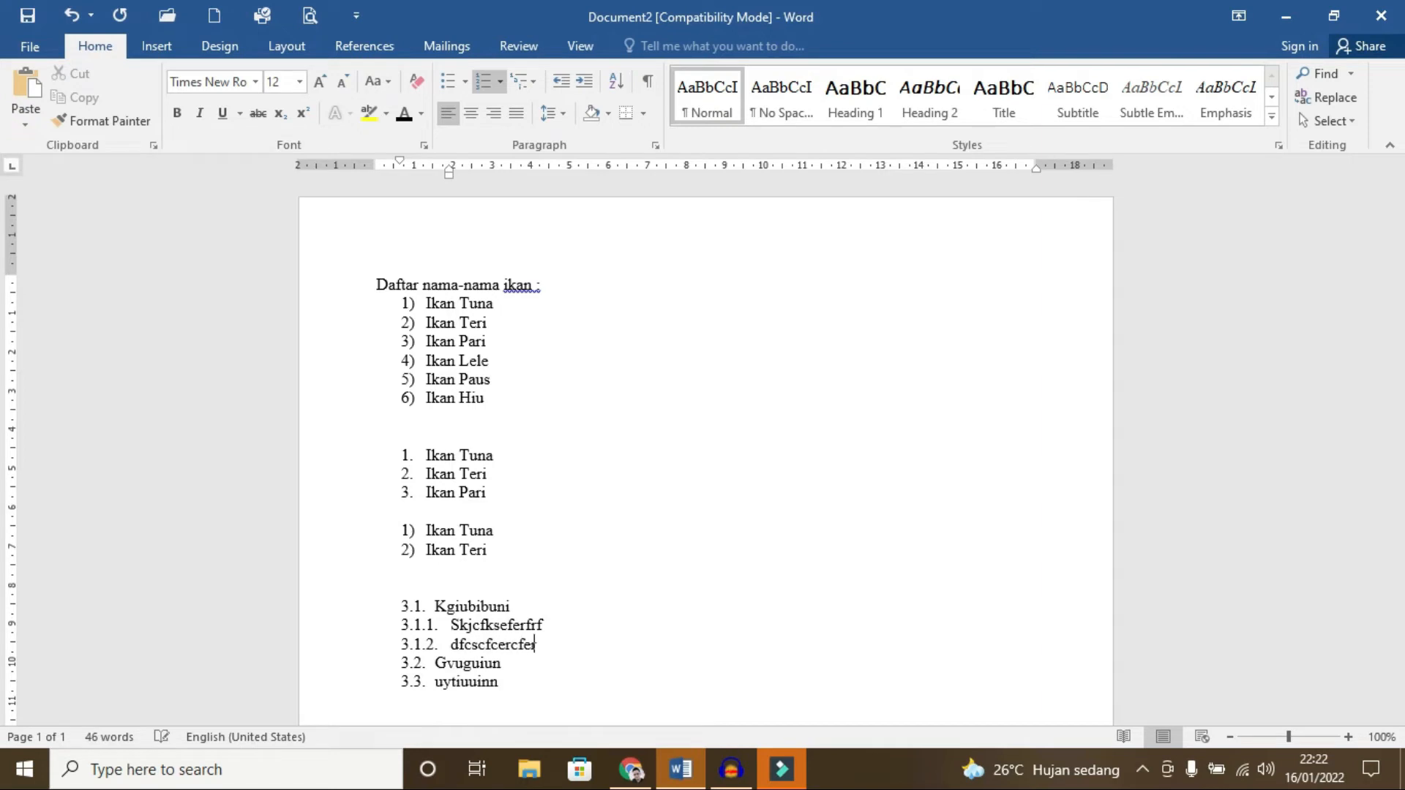
key(Return)
text(rcerrcer)
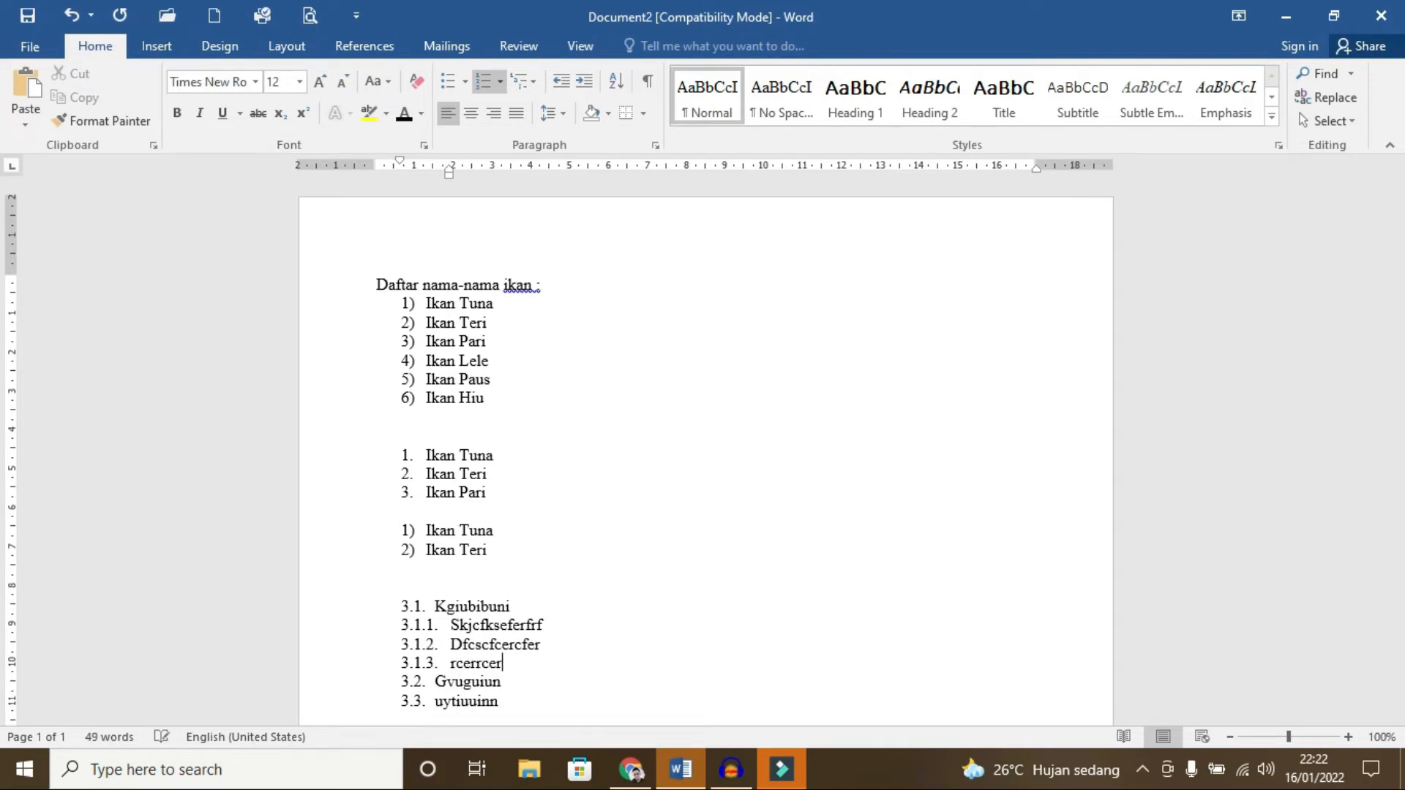
key(Return)
text(kiuyu)
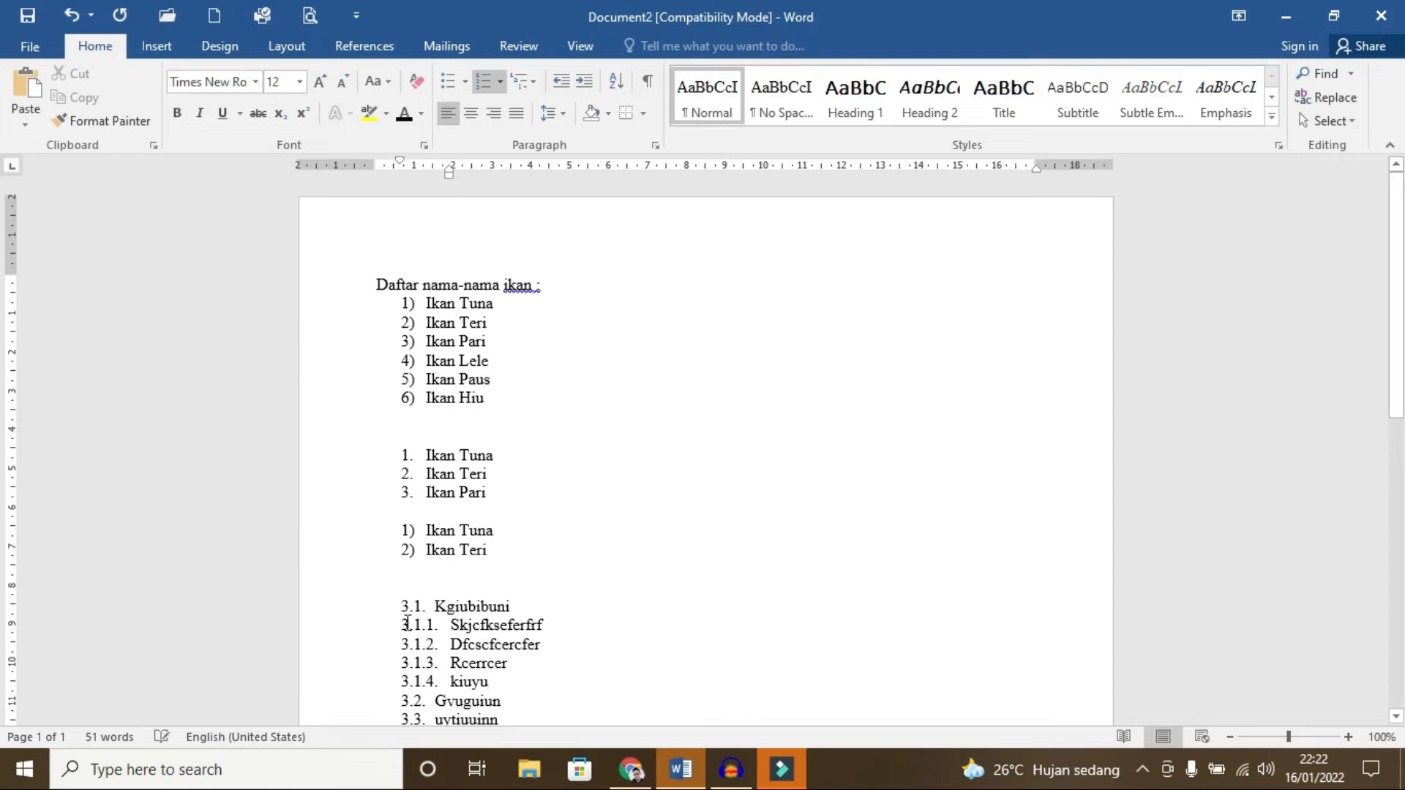
Step: Indent the four third-level items so their numbers start at about 1.5 cm and their text at about 2.8 cm
drag(398, 624, 582, 684)
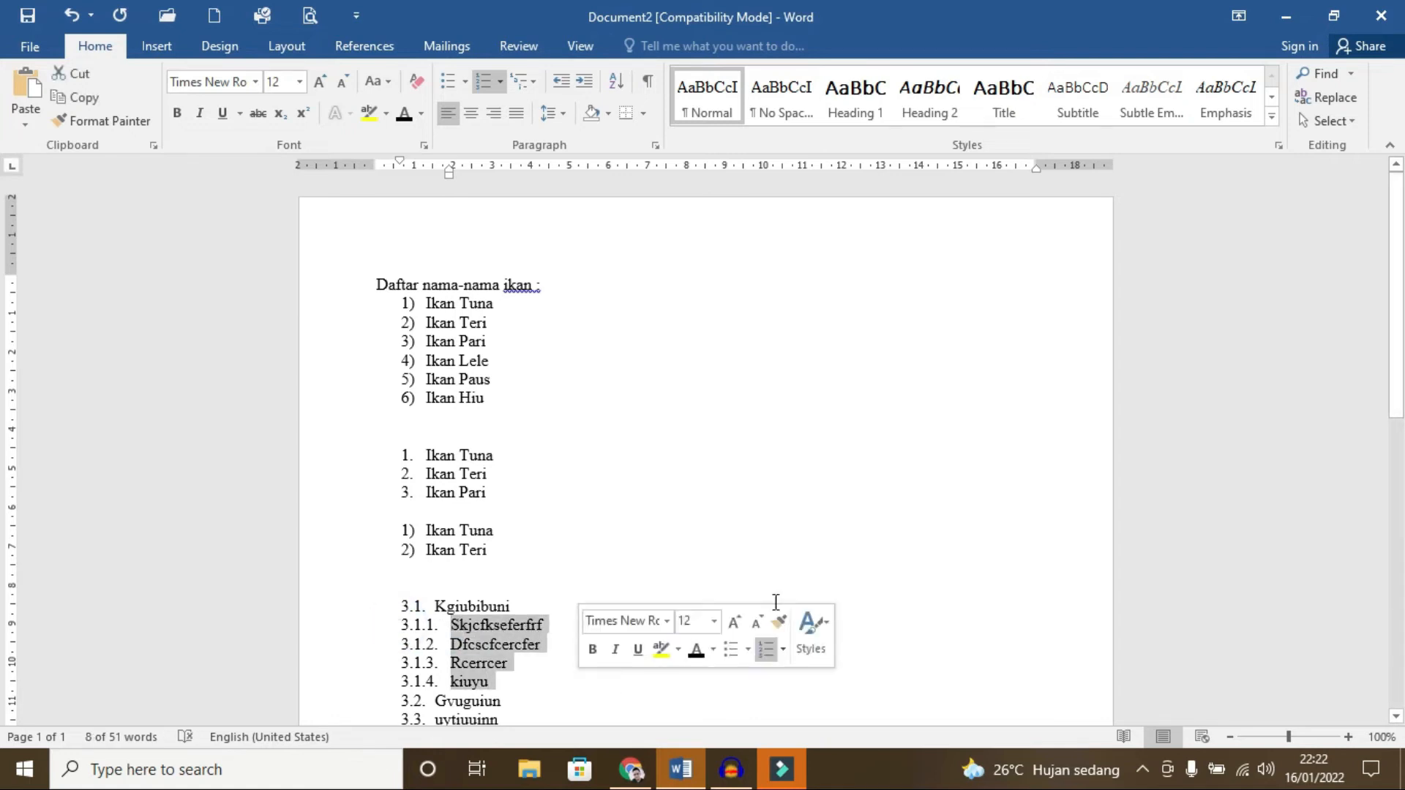
drag(449, 174, 507, 174)
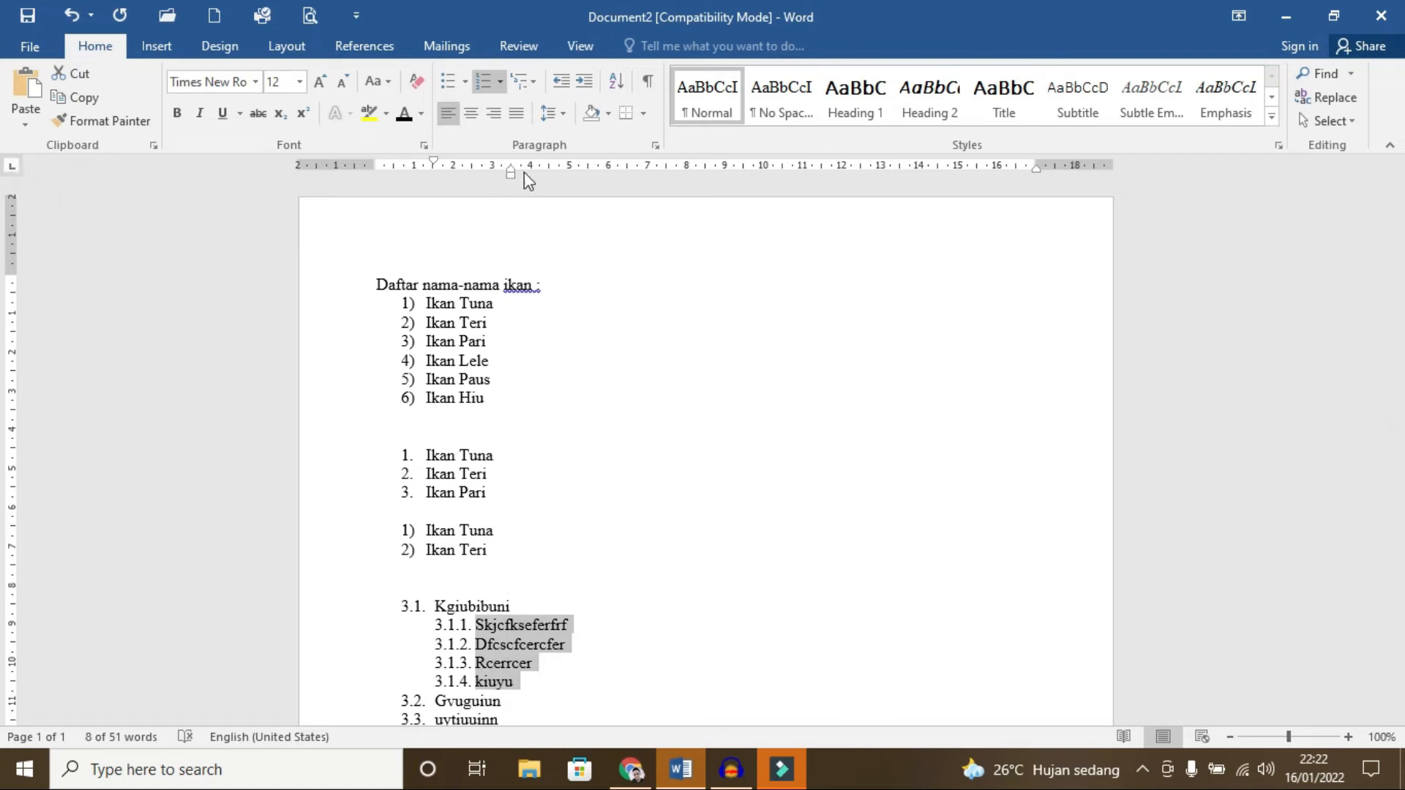
drag(533, 170, 486, 169)
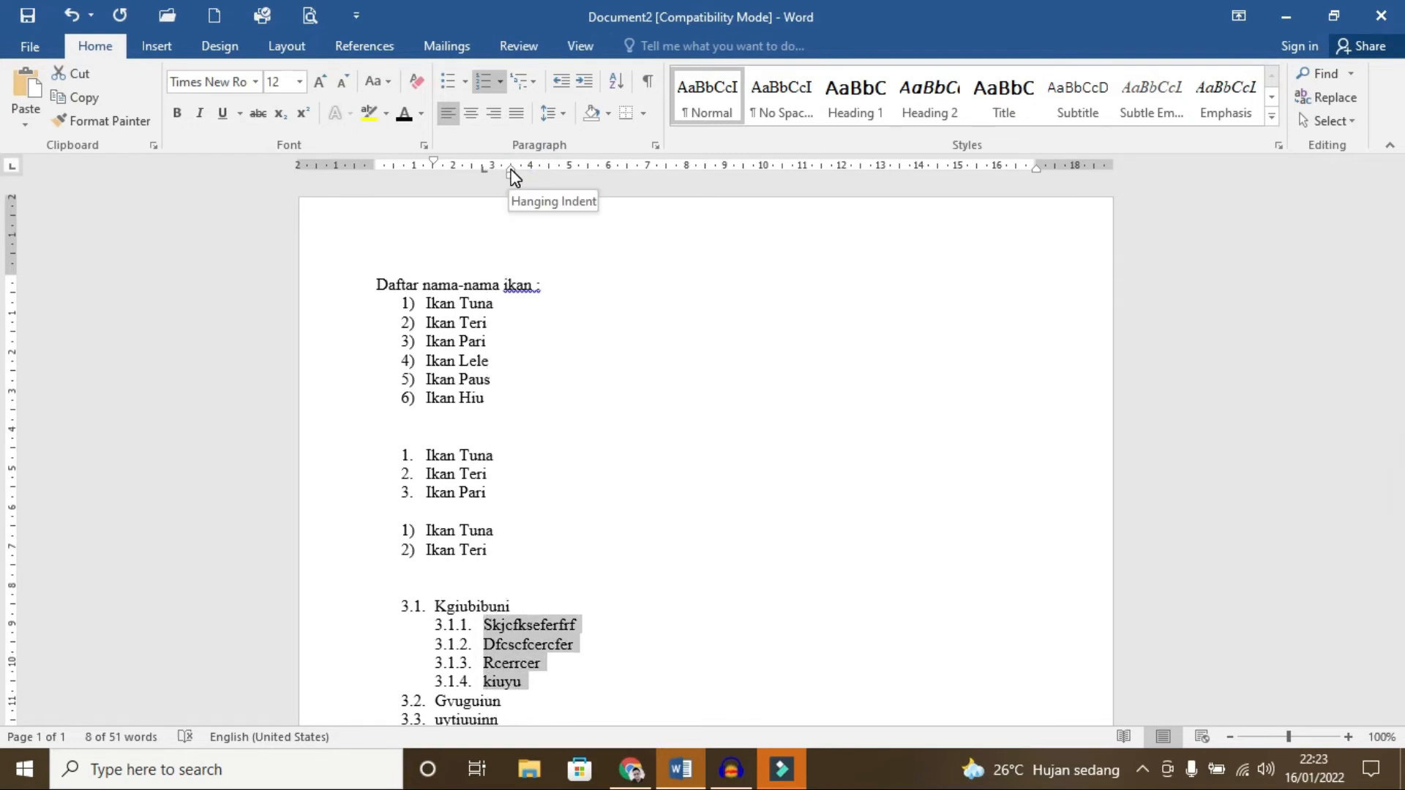
drag(511, 171, 485, 176)
Step: Extend the first third-level item with filler text long enough to wrap onto a second line
click(596, 624)
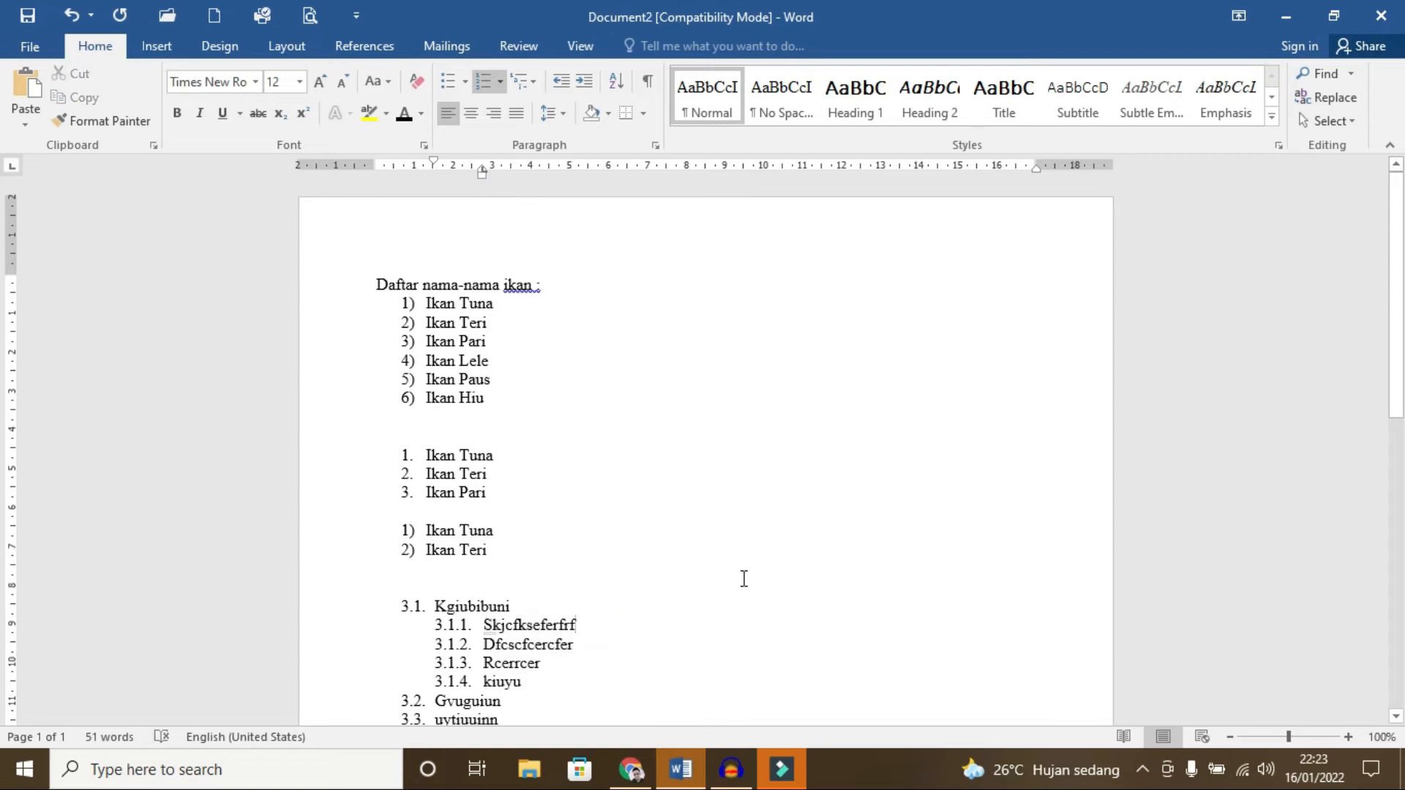
text(jgkgnniutngvet  veiueiurnieucr wruwniurtncoier werwcoiurcwiuoer weiruwoiruywiur riwcur owiru wierwoier)
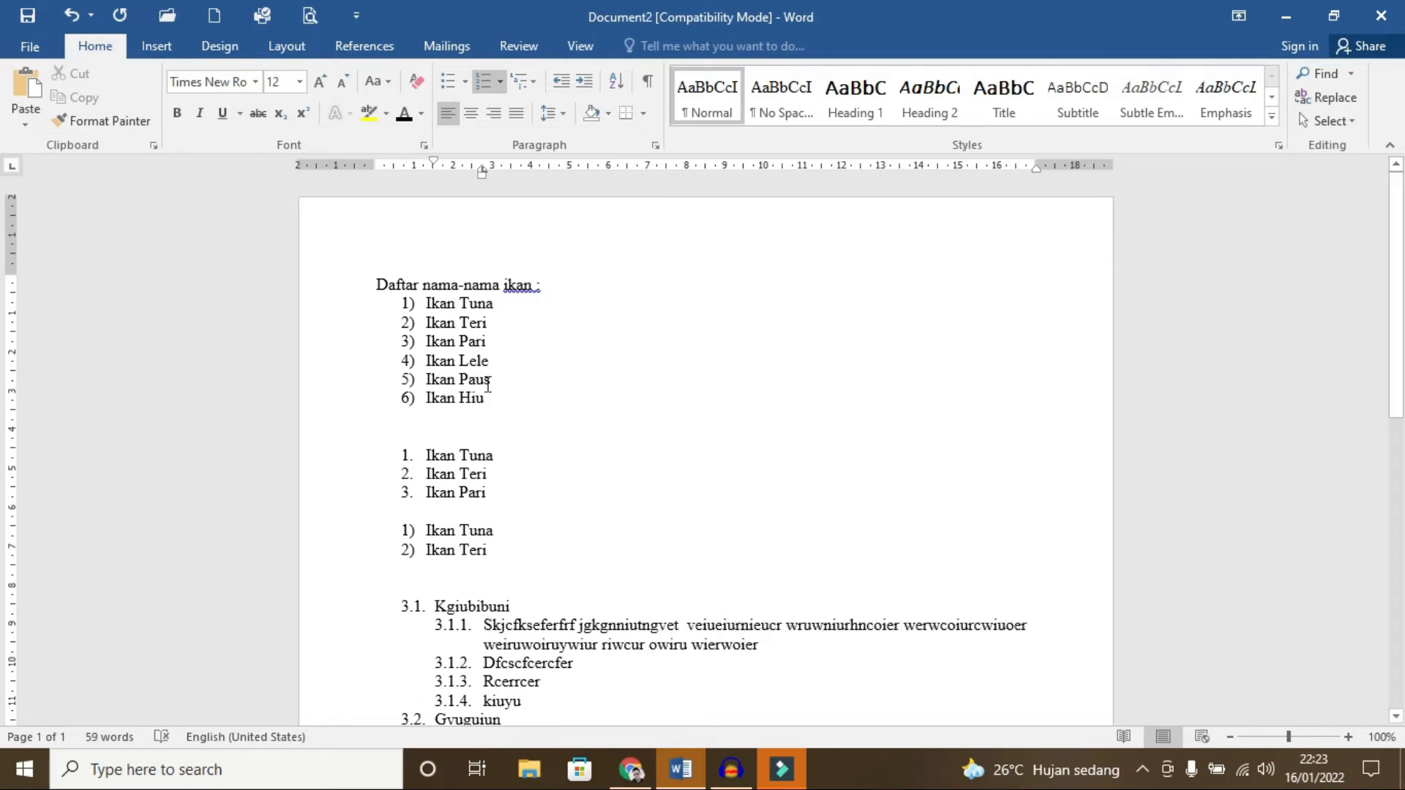
Step: Try a hanging indent of about 6.2 cm on the long third-level item, and restore it to about 2.8 cm
mouse_move(484, 170)
mouse_down()
mouse_move(542, 184)
mouse_move(534, 170)
mouse_move(479, 170)
mouse_move(556, 212)
mouse_move(614, 221)
mouse_move(617, 178)
mouse_up()
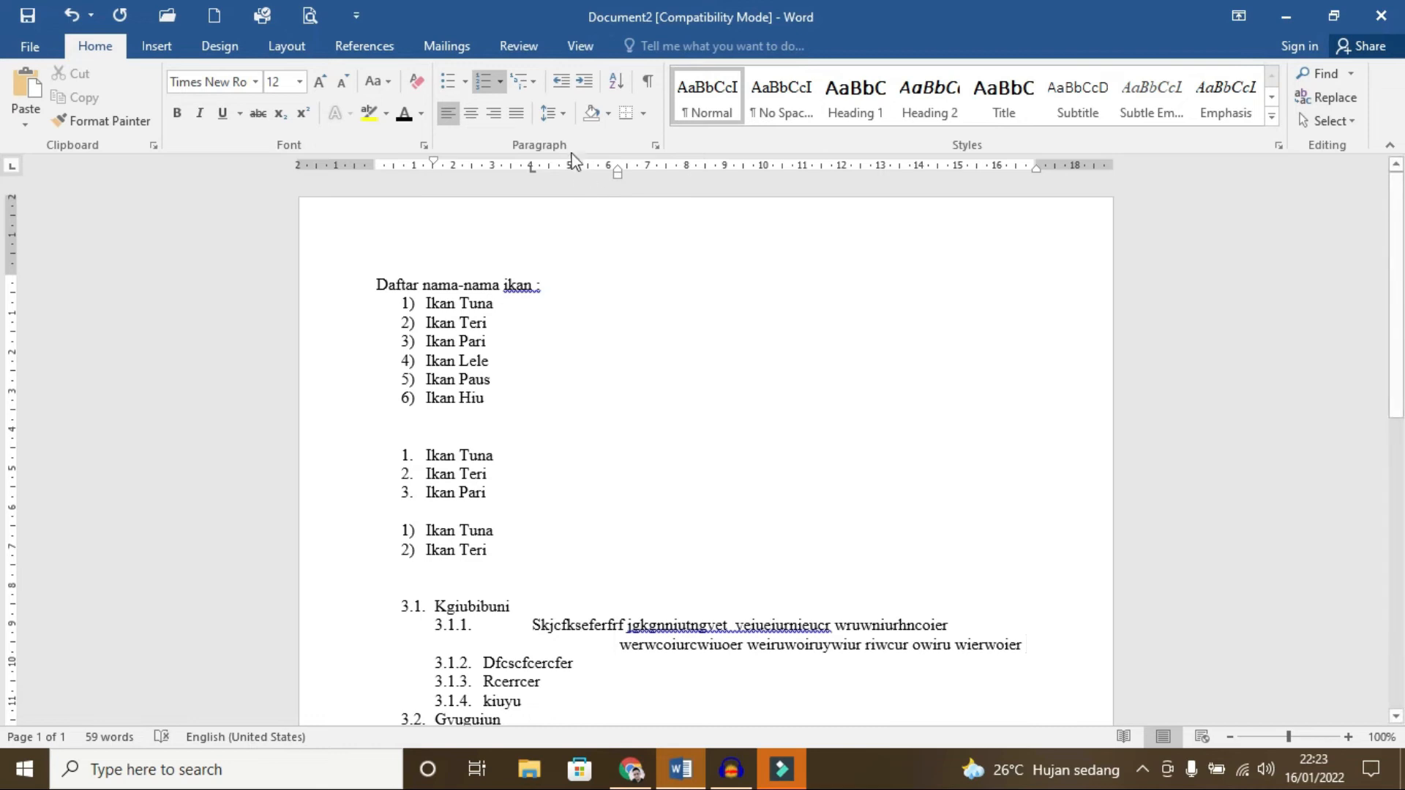
drag(532, 168, 485, 167)
drag(618, 171, 486, 174)
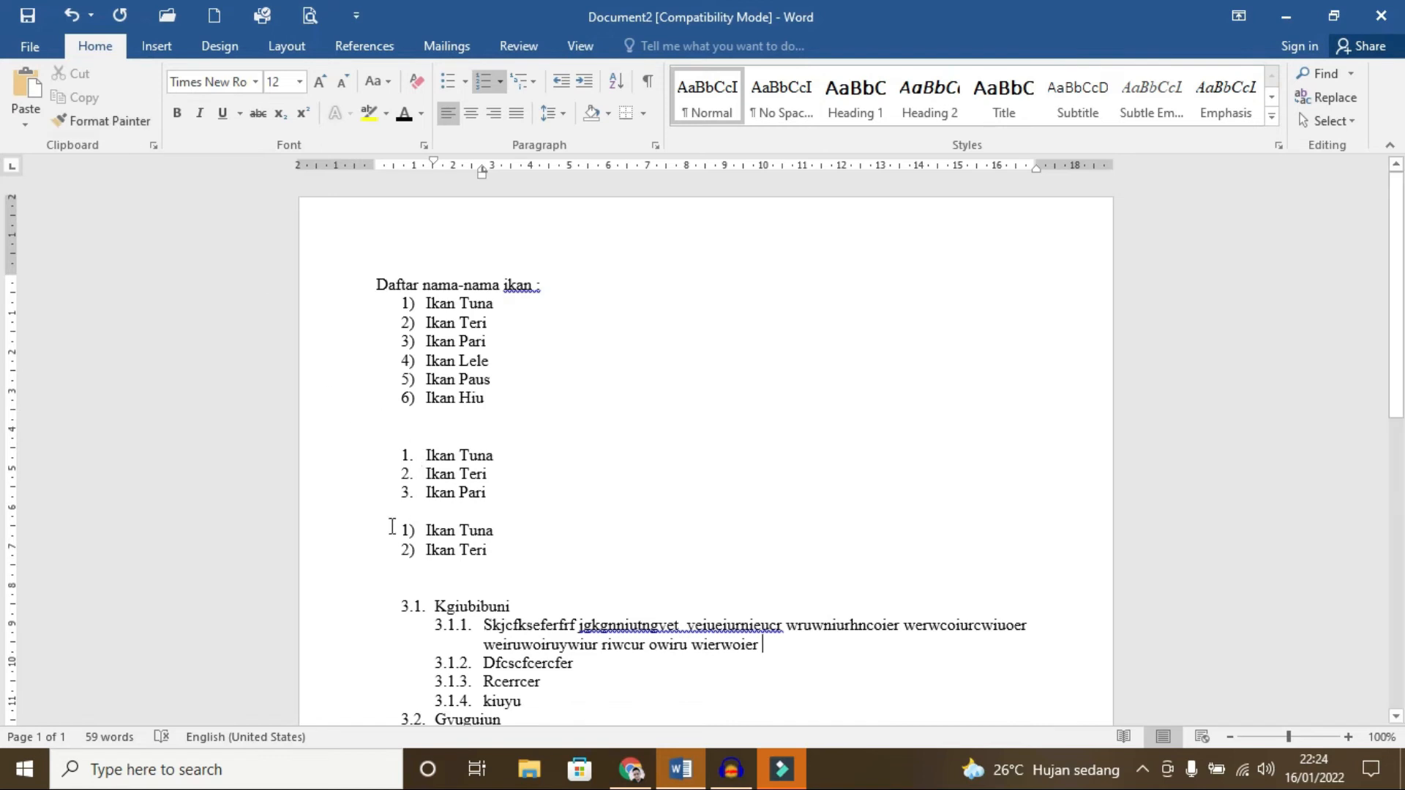
Step: Remove the numbering and indentation from Ikan Tuna, Ikan Teri and Ikan Pari in the 1., 2., 3. list
click(425, 457)
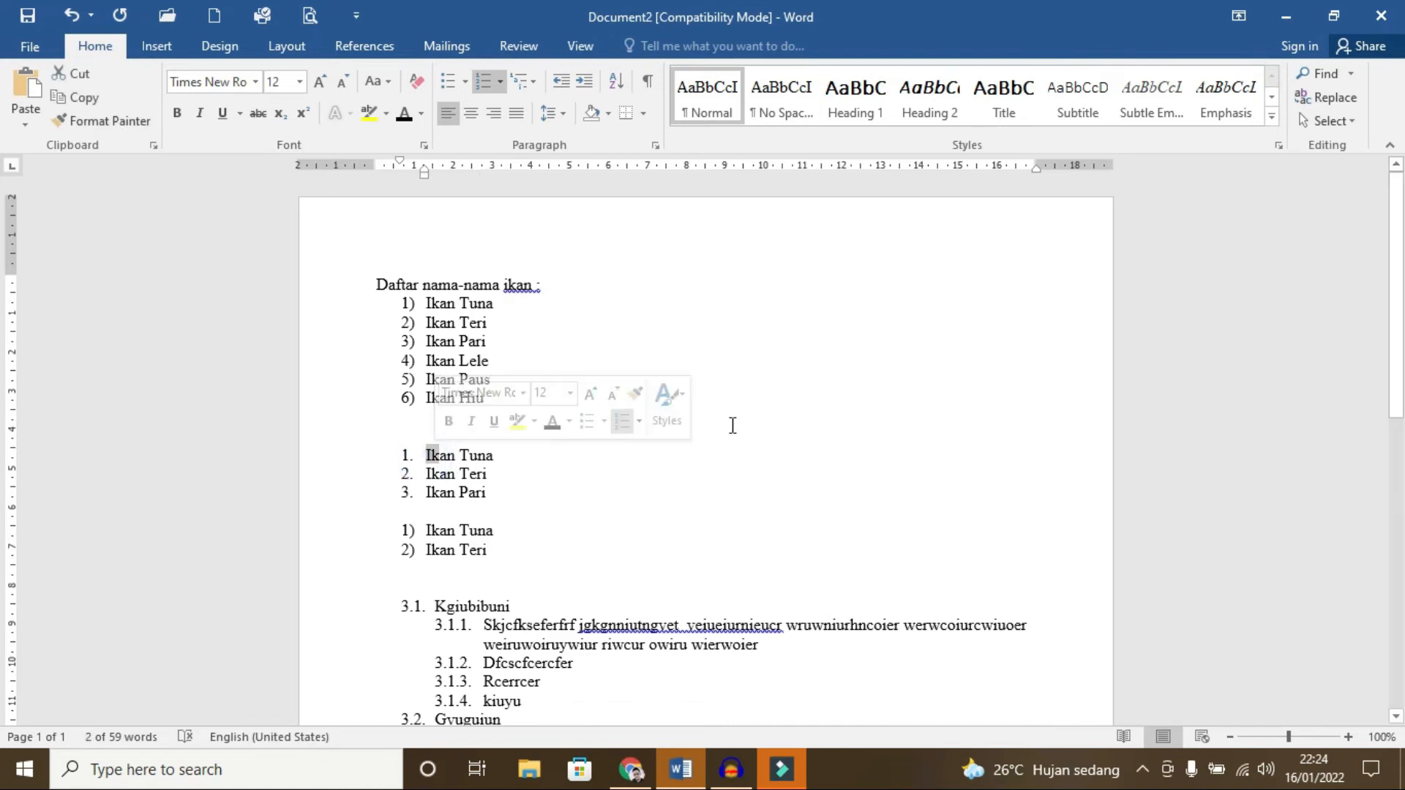
key(BackSpace)
key(BackSpace)
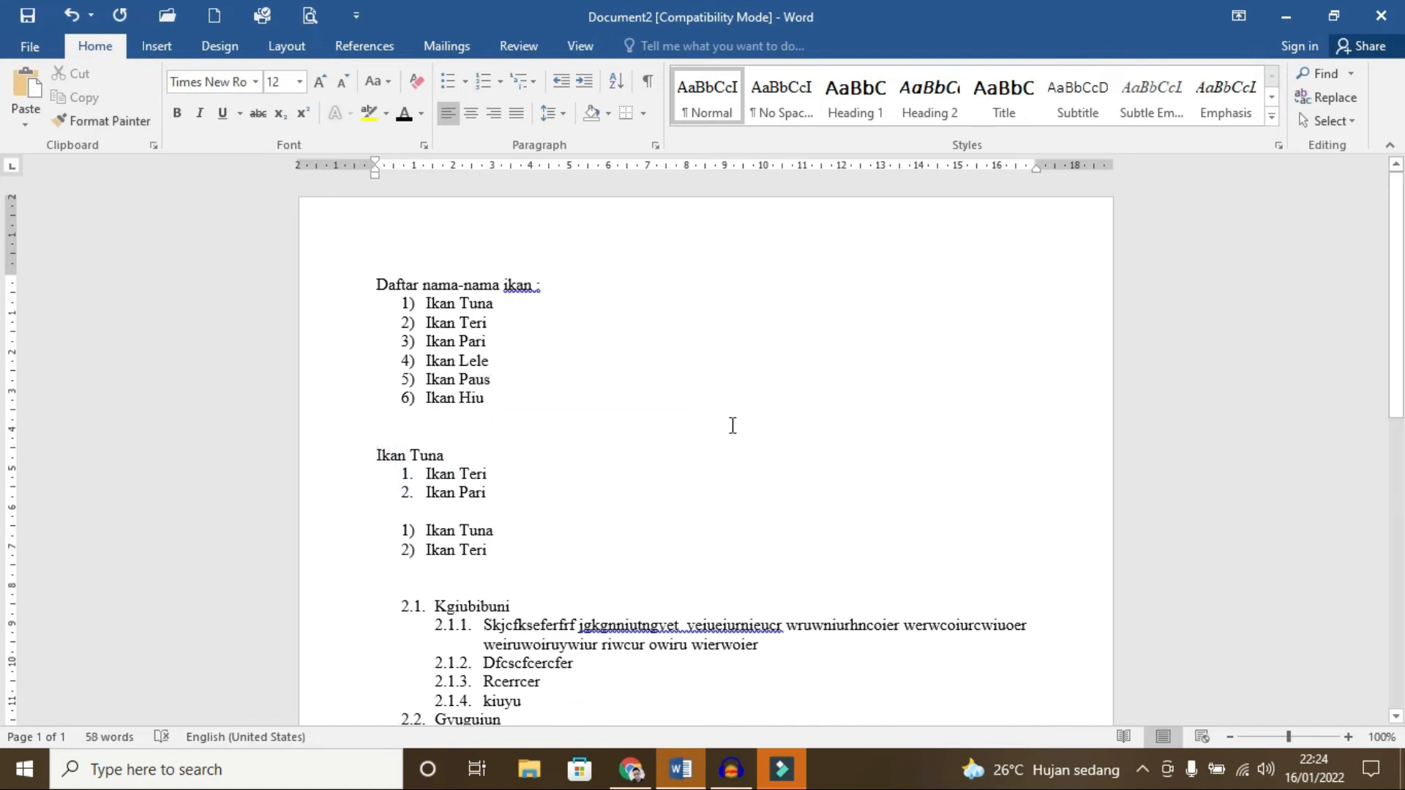
key(Down)
key(BackSpace)
key(BackSpace)
key(Down)
key(BackSpace)
key(BackSpace)
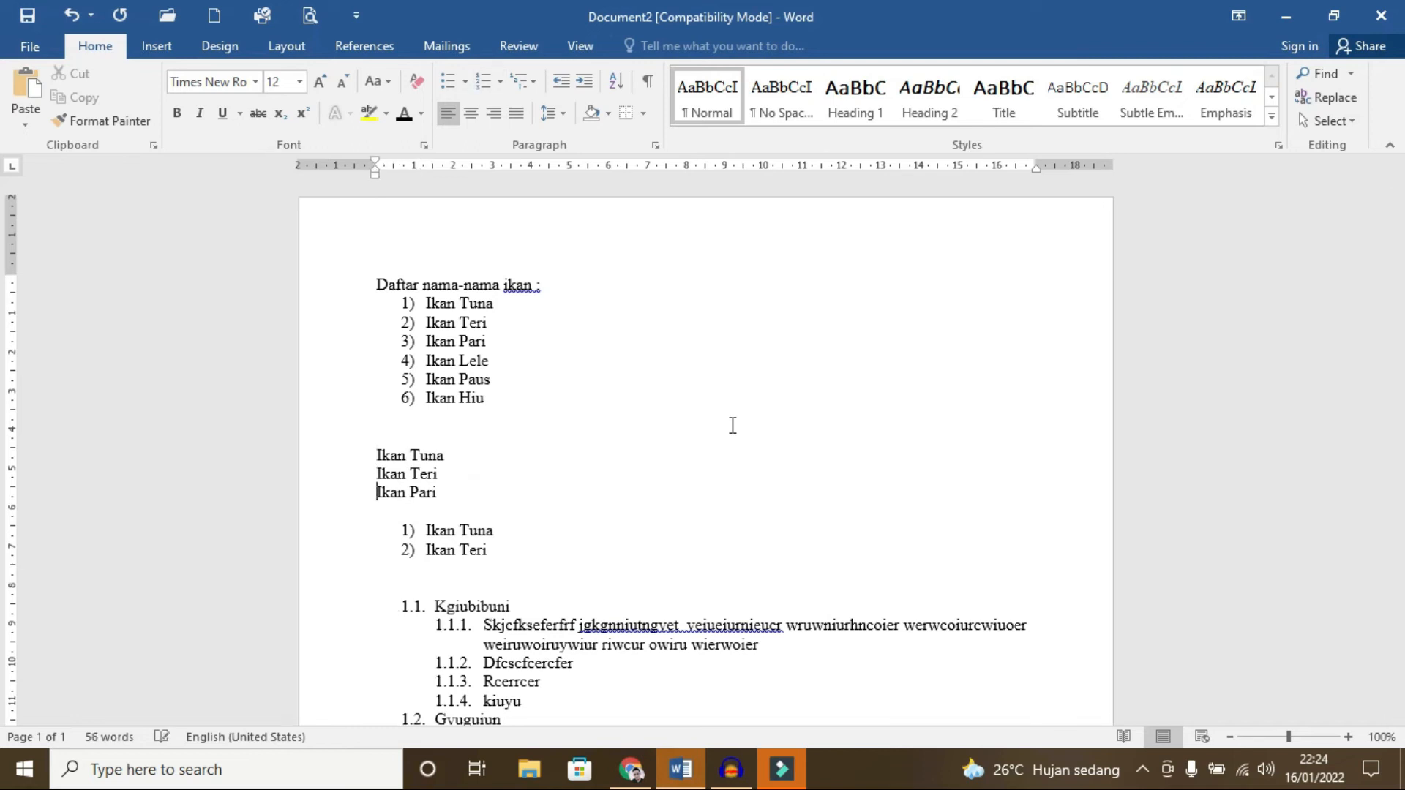
Step: Remove the numbering from the two-item 1), 2) list and delete the blank line above it to join the plain names
key(Down)
key(Down)
key(BackSpace)
key(BackSpace)
key(Down)
key(BackSpace)
key(BackSpace)
key(Up)
key(Delete)
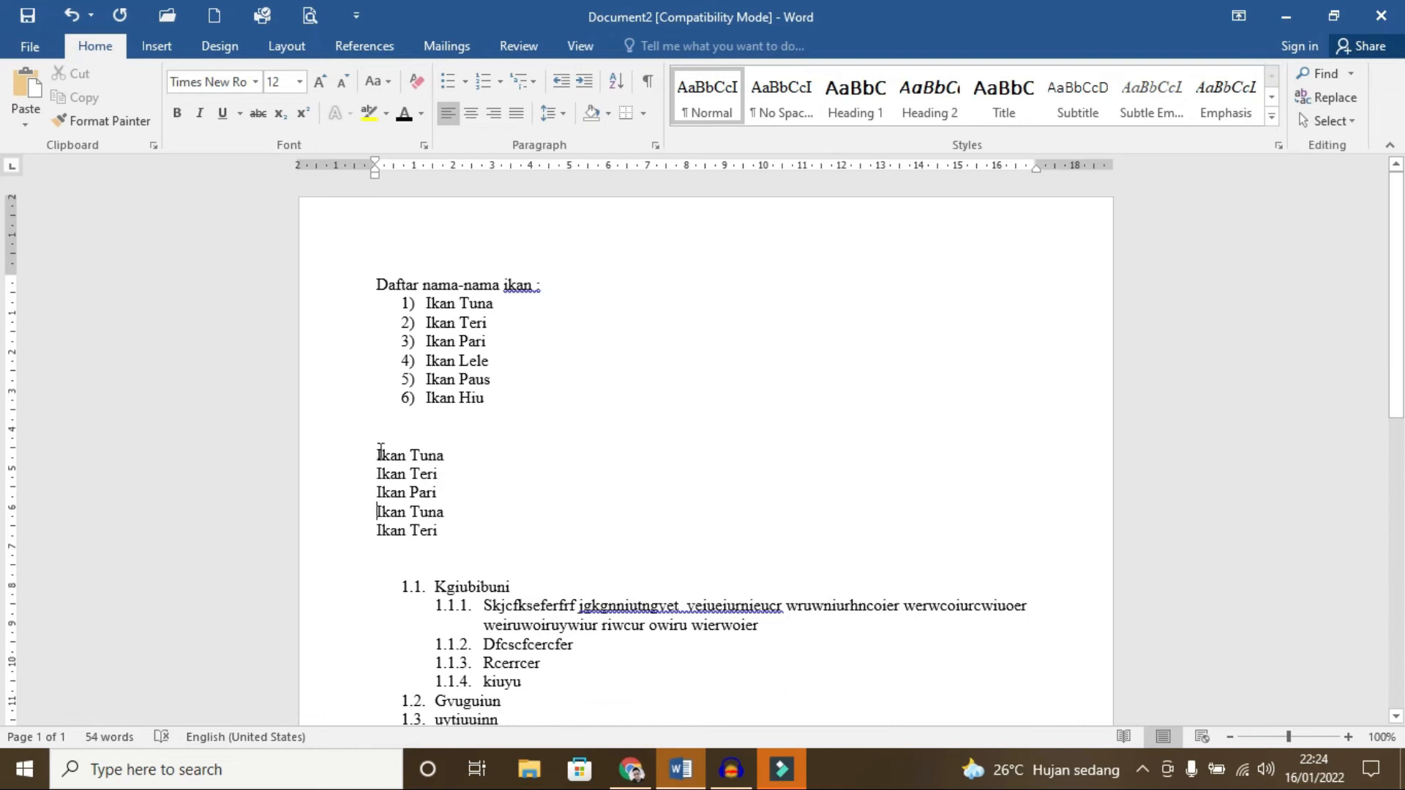
Step: Copy the first list's 1), 2), 3) numbering onto the five plain fish names with Format Painter
click(456, 364)
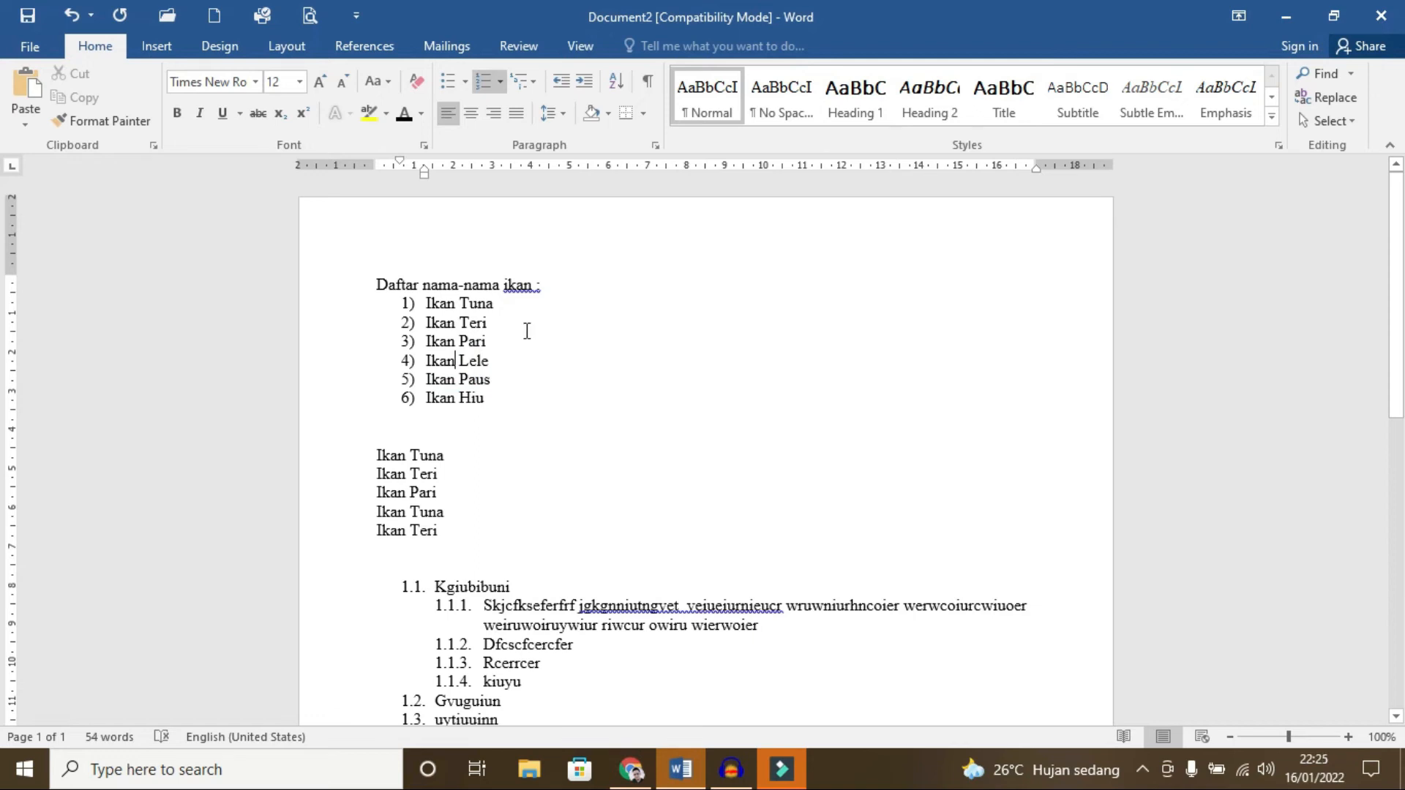
click(120, 125)
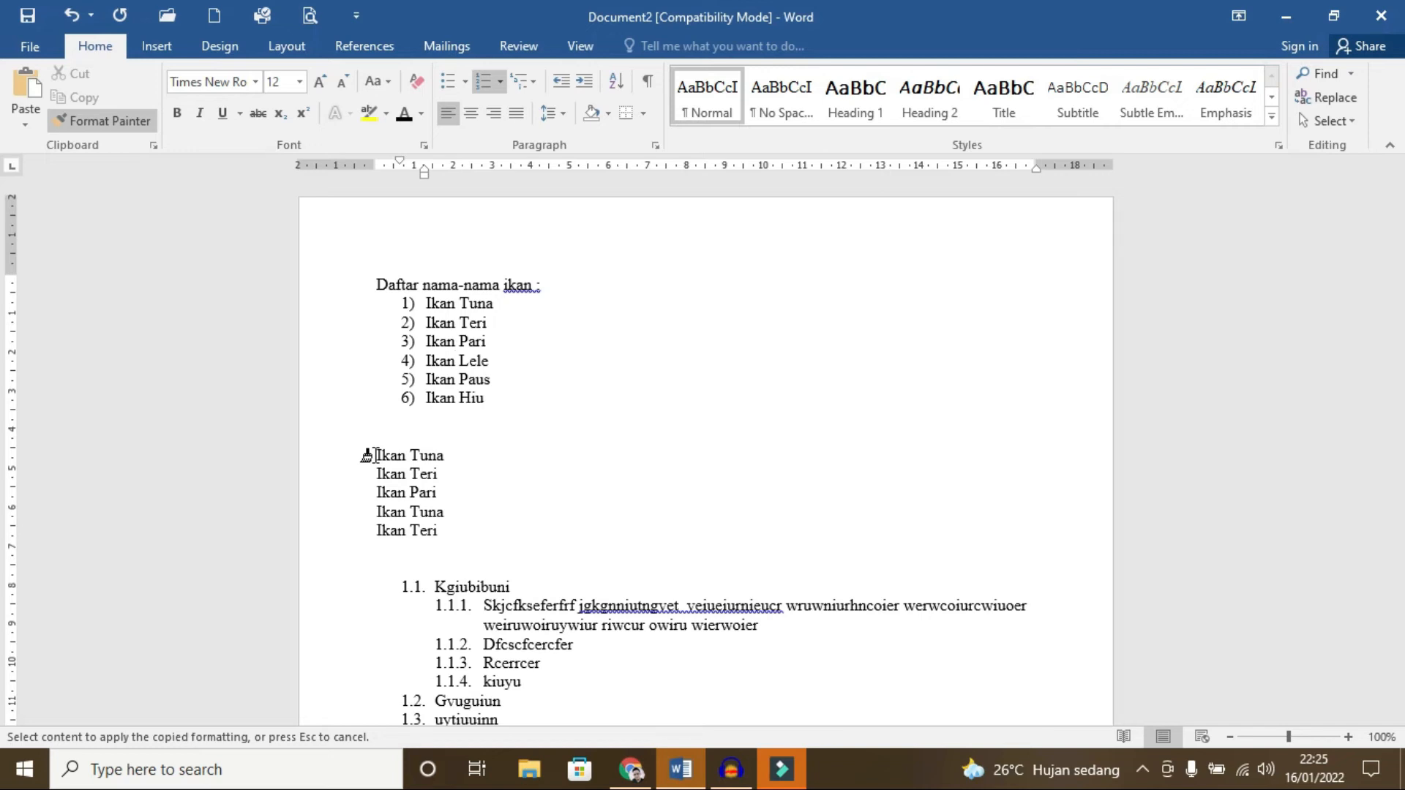
drag(375, 455, 440, 503)
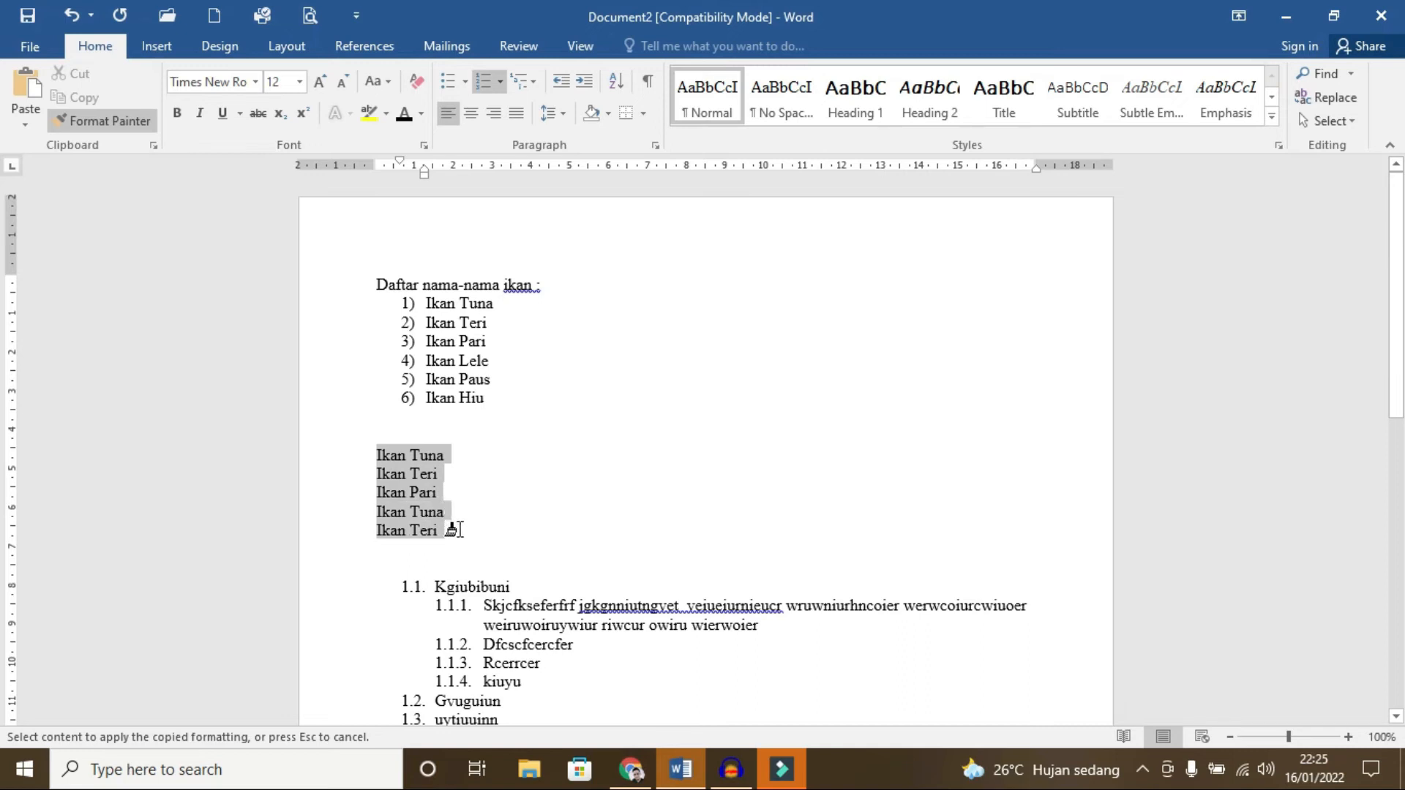
click(452, 530)
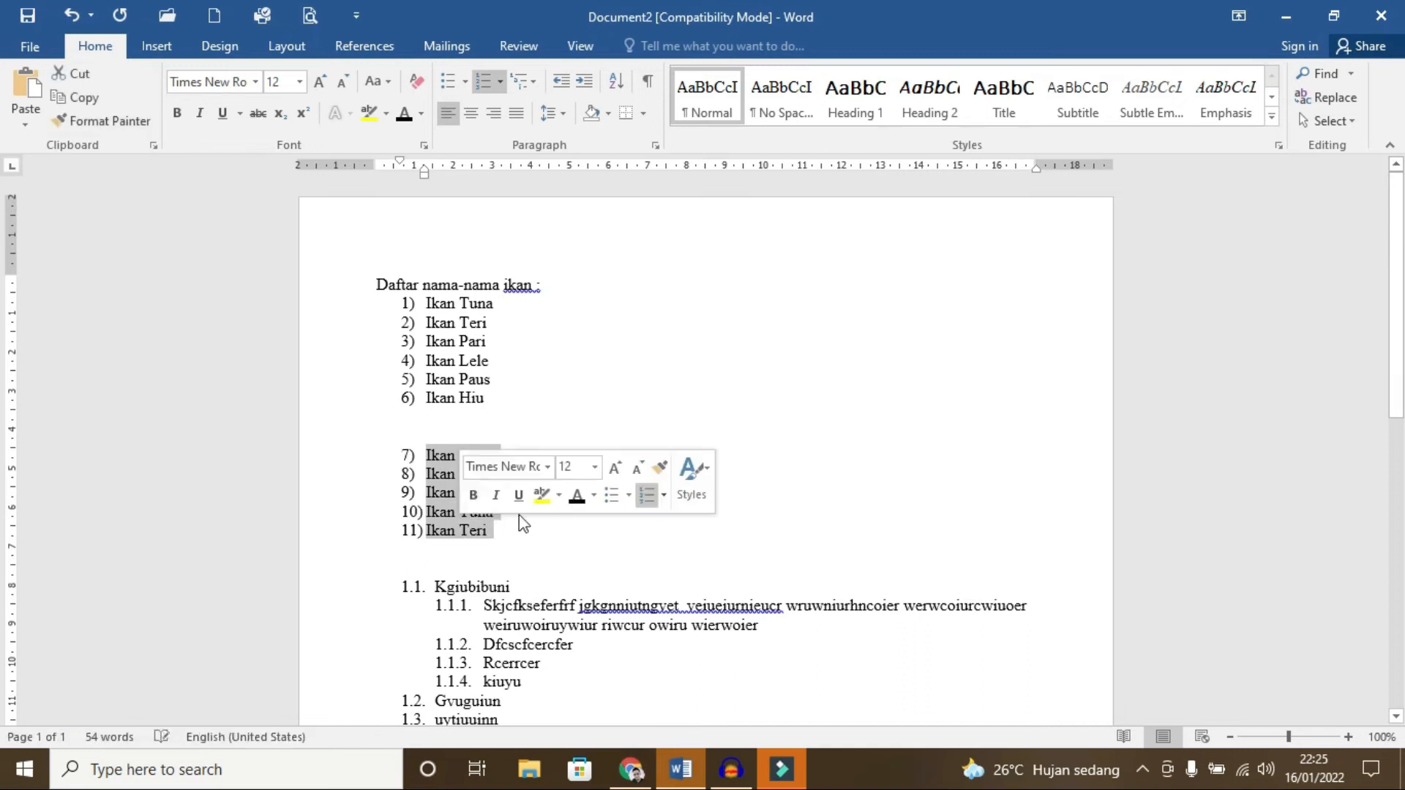
click(519, 418)
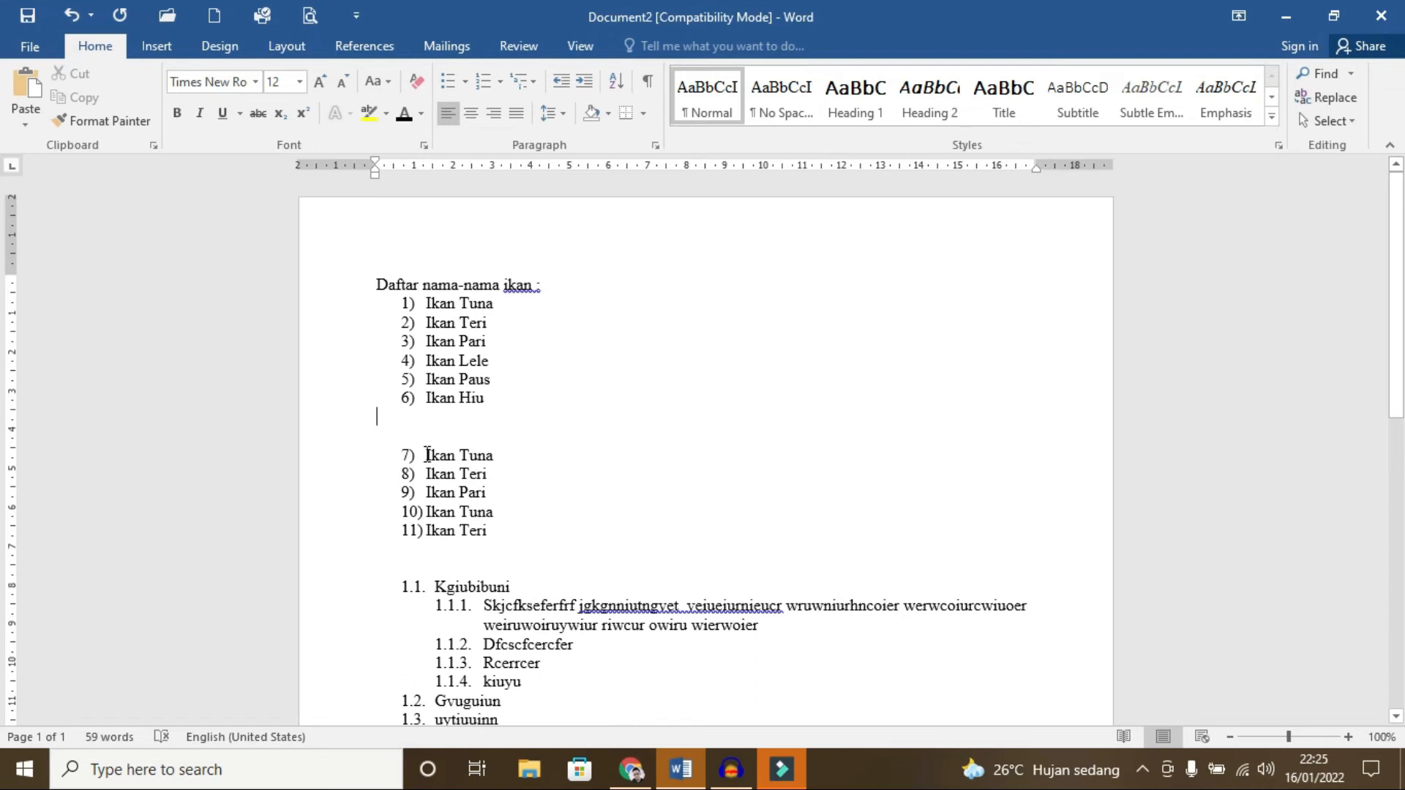
Step: Restart the numbering of the second fish list at 1, beginning with its Ikan Tuna item
click(427, 454)
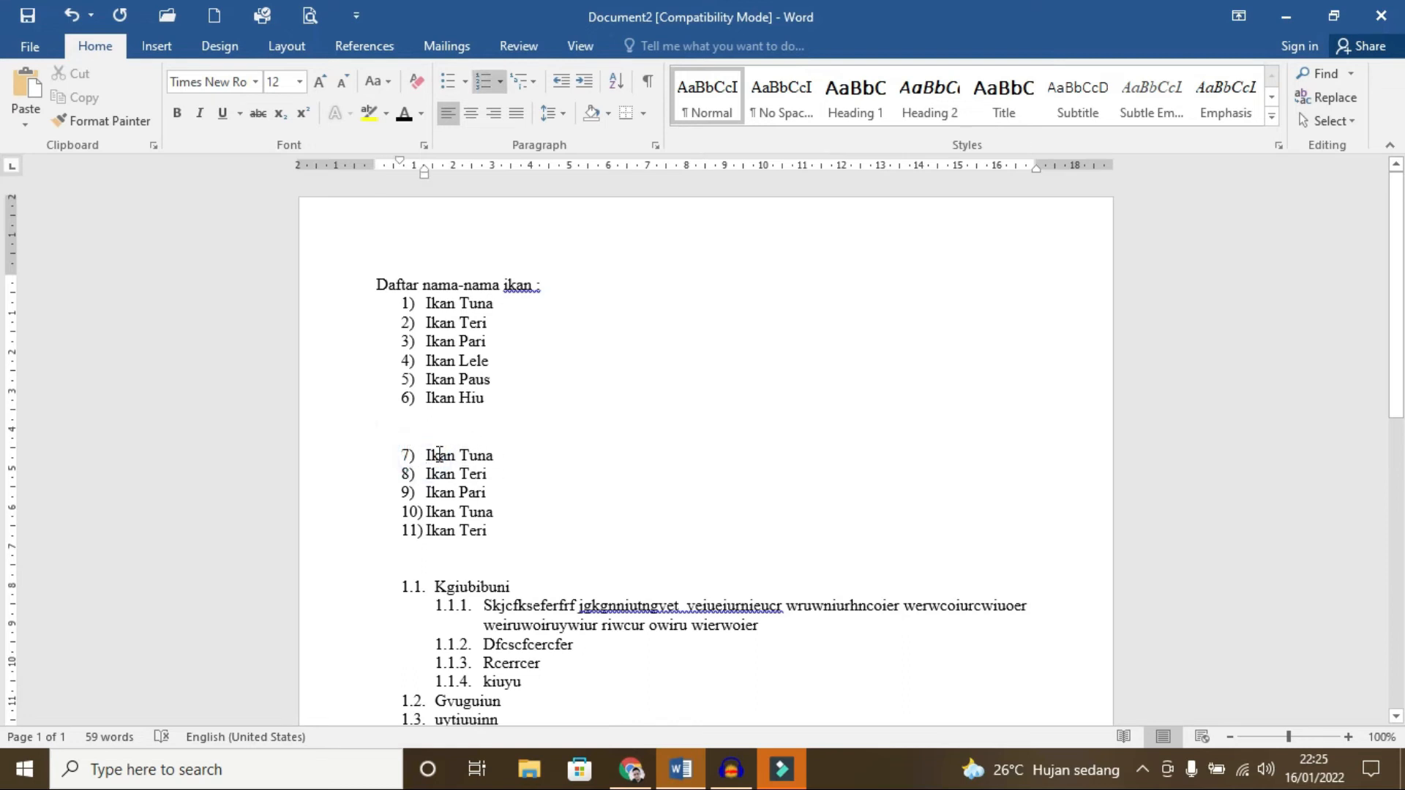
right_click(429, 455)
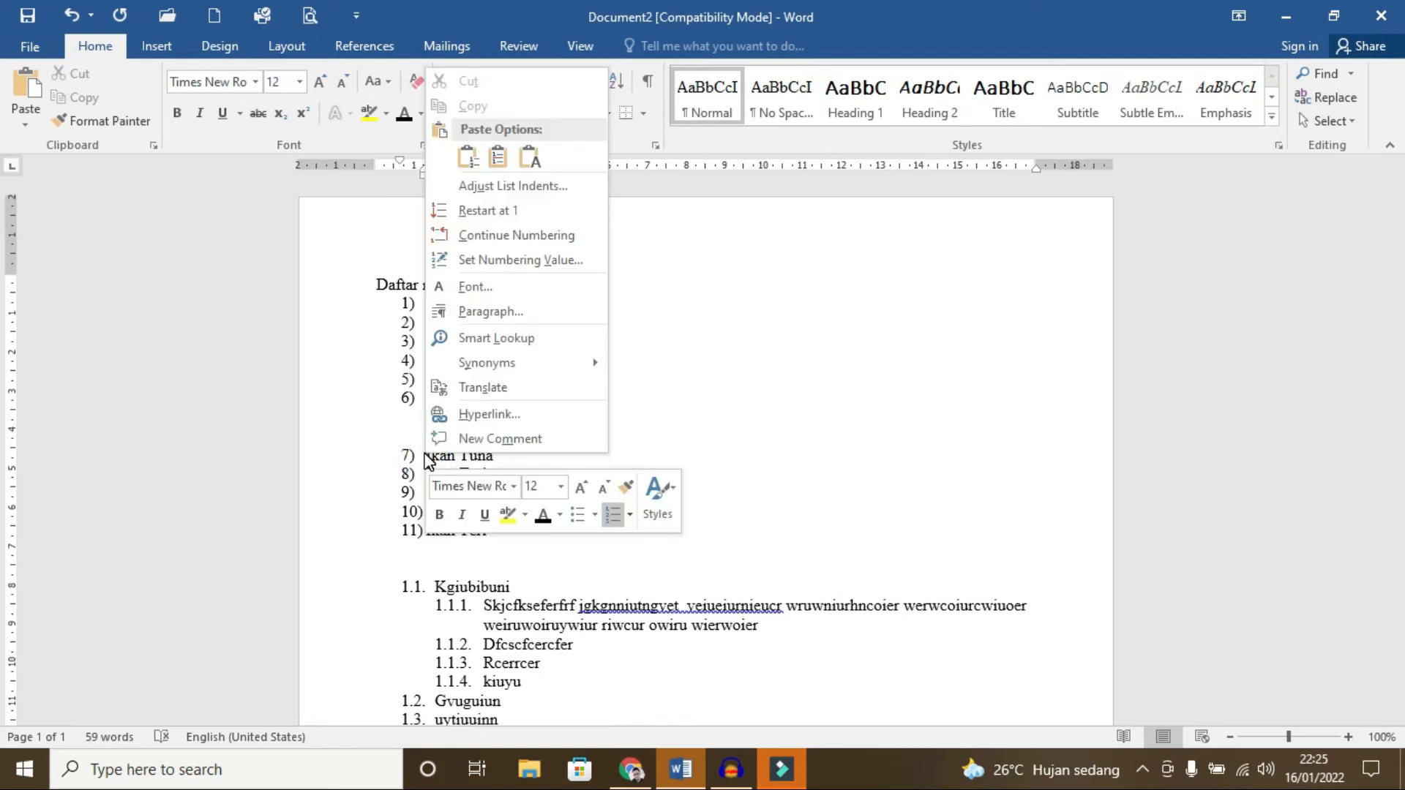
click(488, 212)
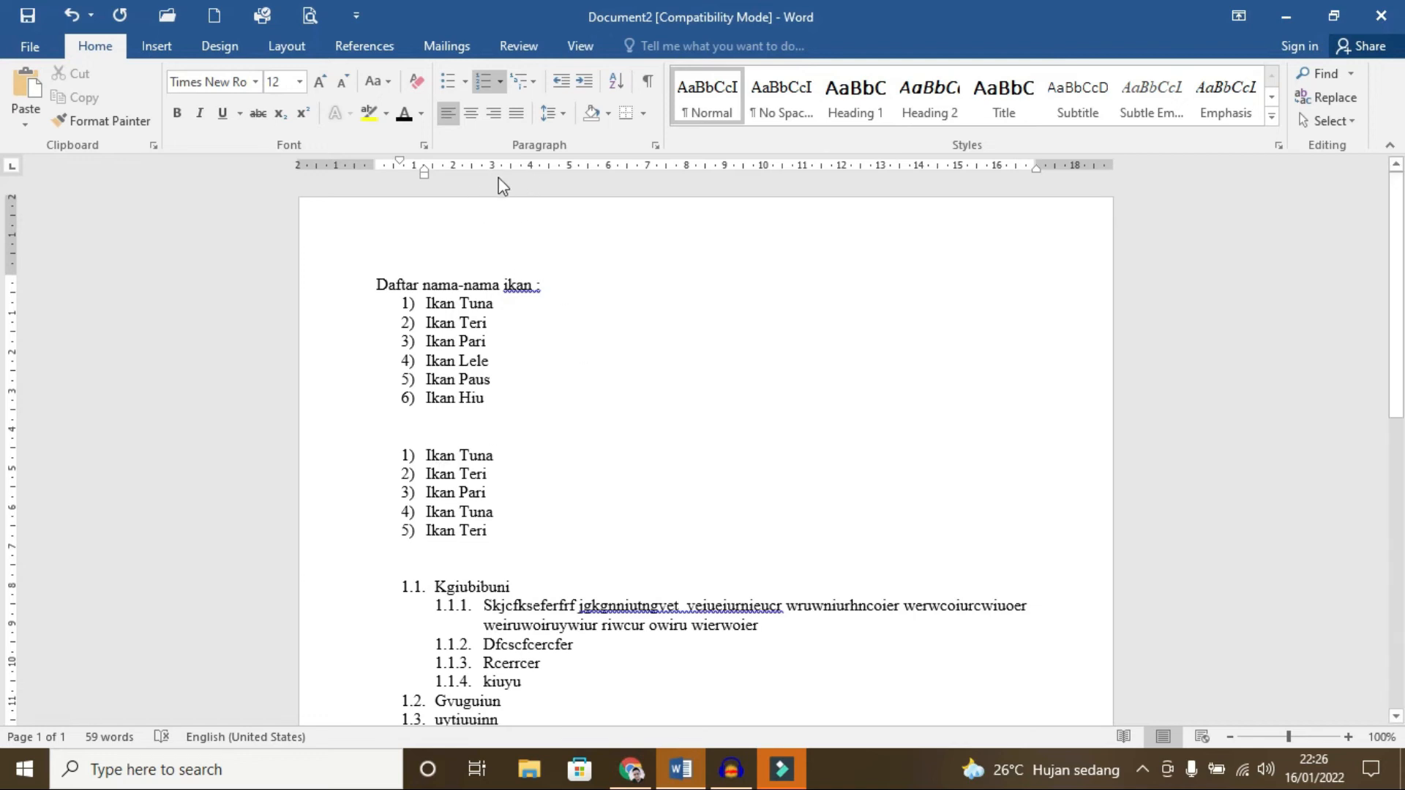
Step: Try starting the second fish list's numbering at 5 as a new list, and undo that change
click(502, 85)
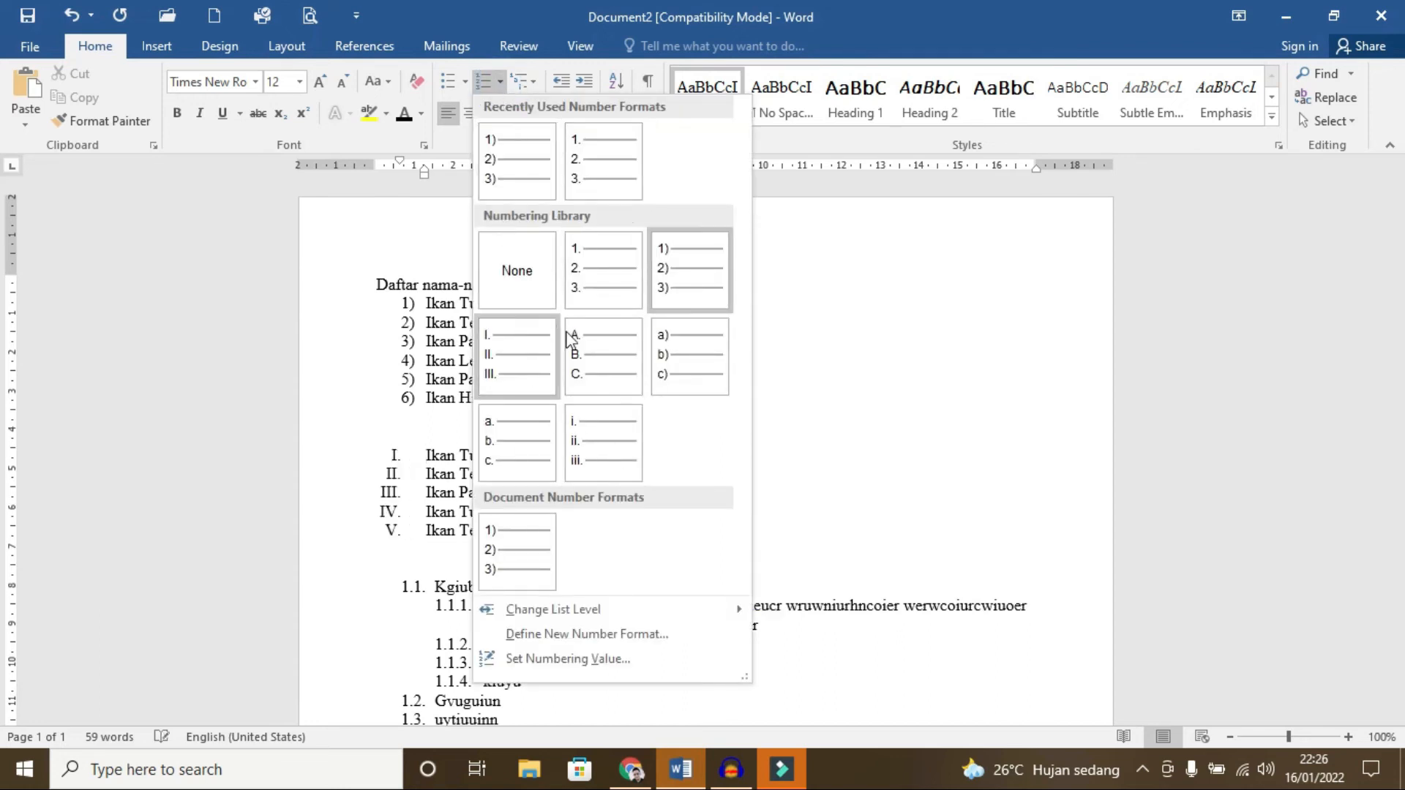
click(600, 658)
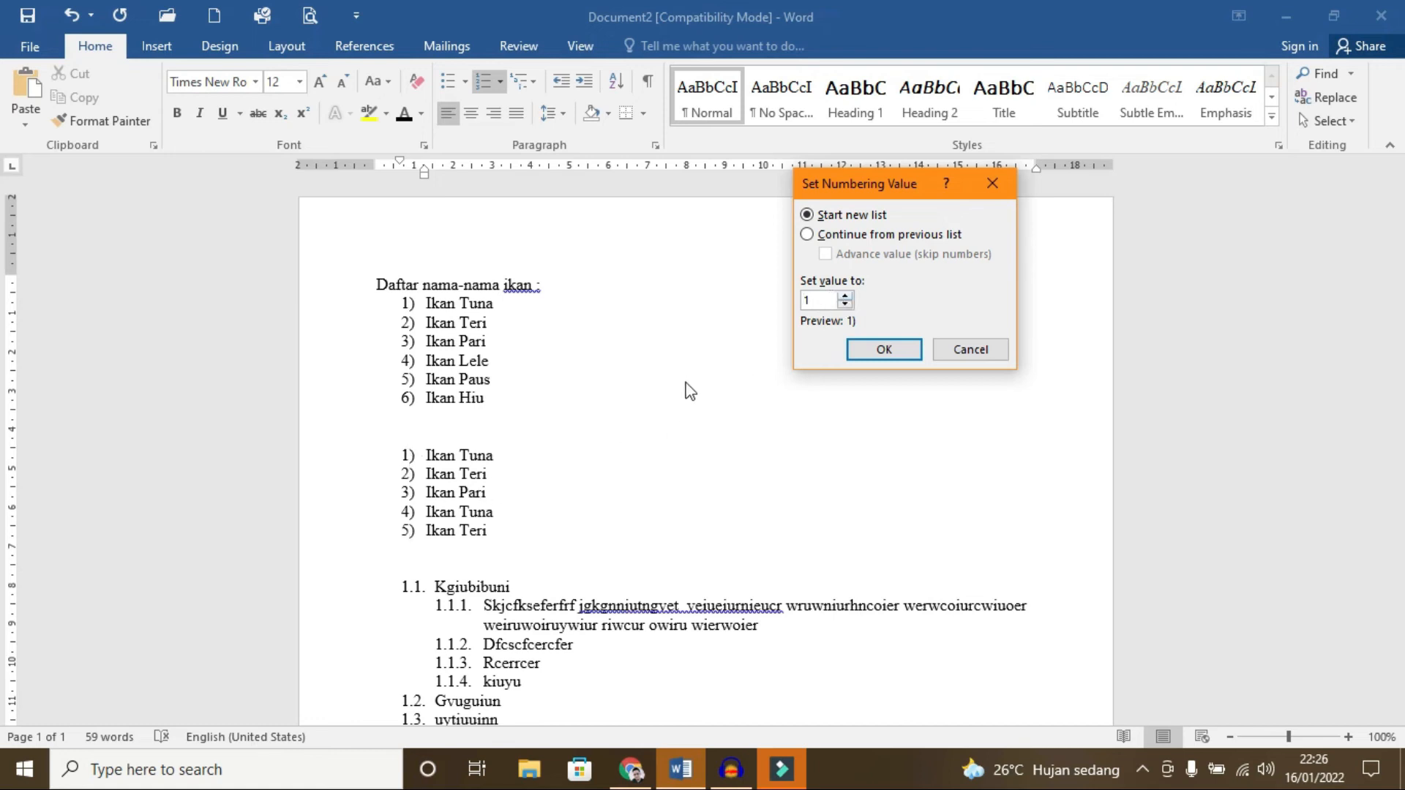
click(847, 295)
click(846, 295)
click(846, 295)
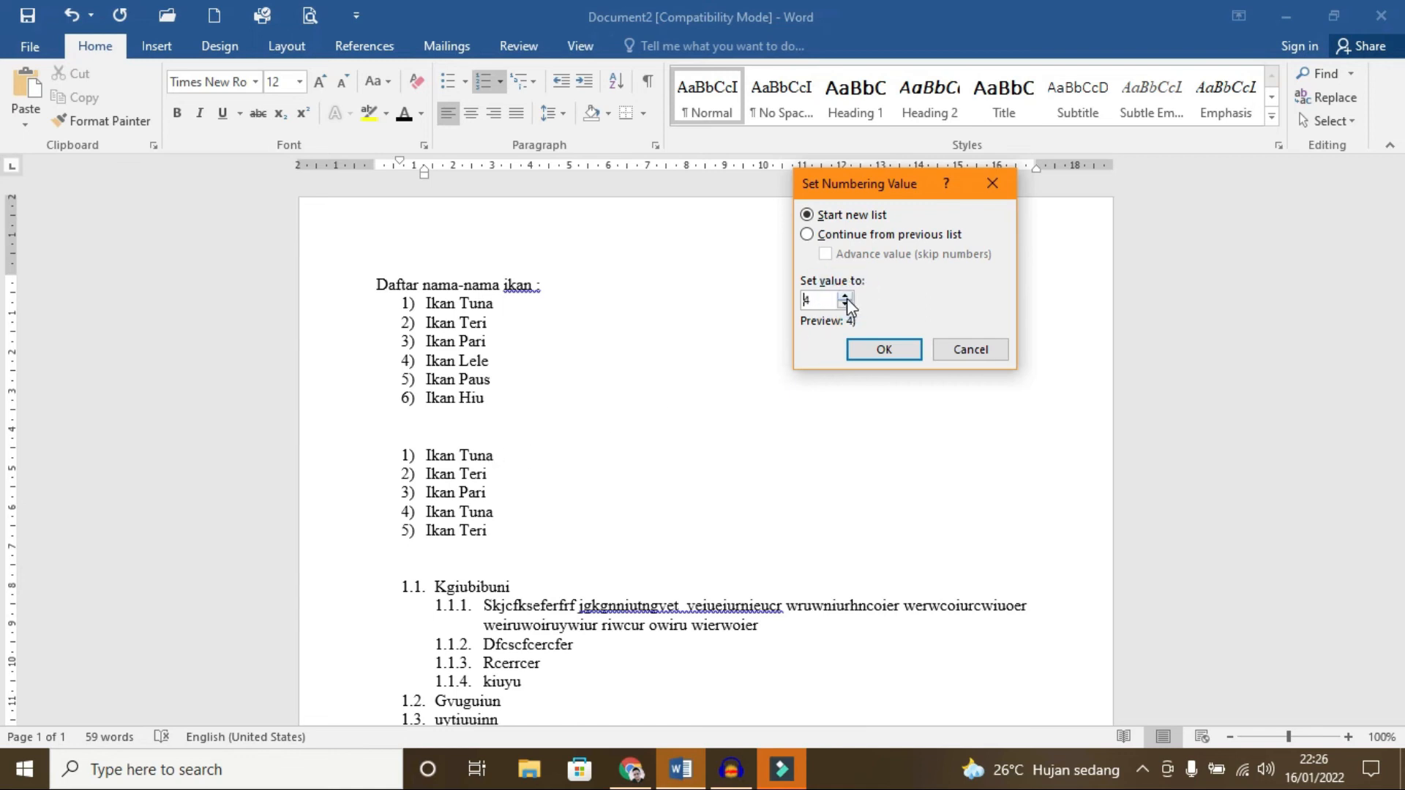
click(875, 348)
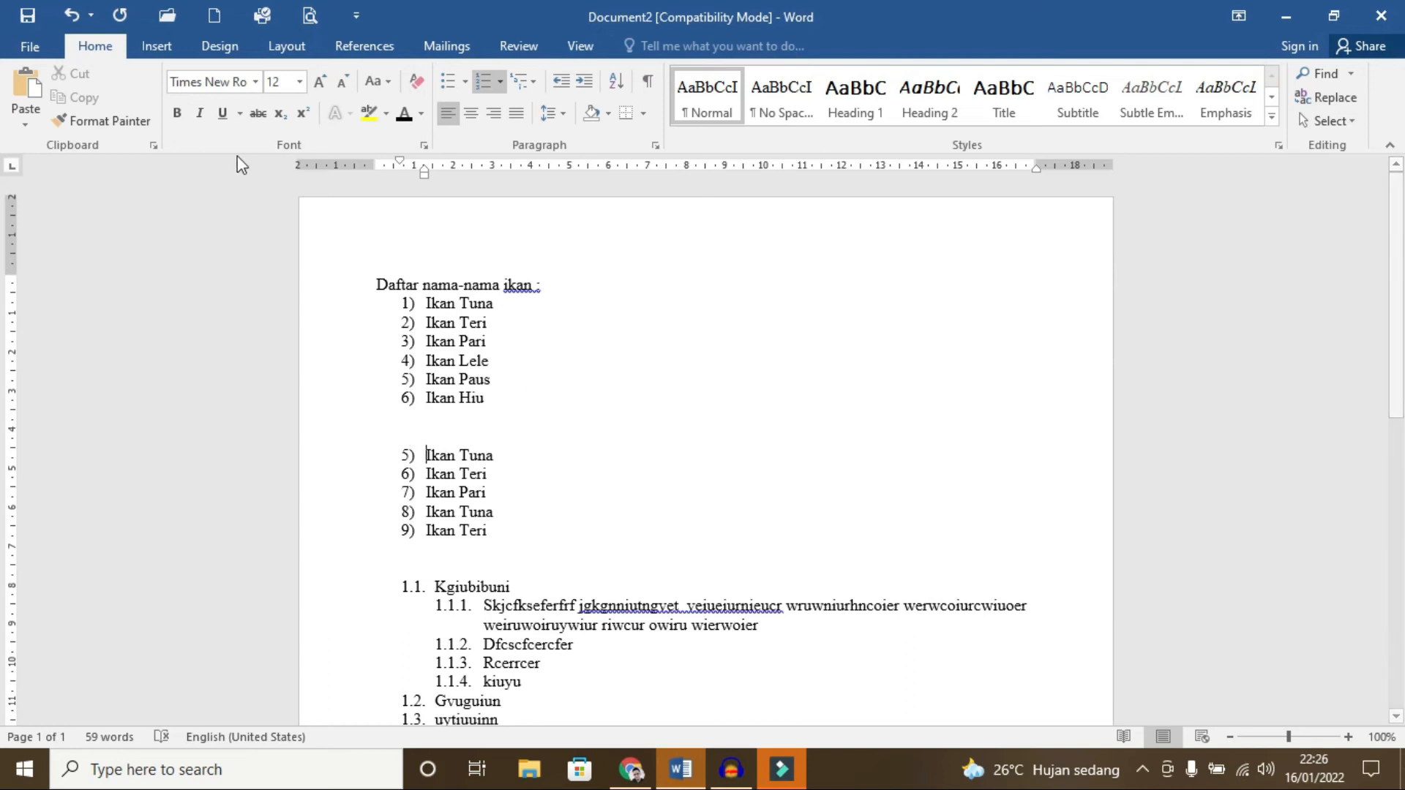
click(69, 14)
Step: Define a new number format for the second fish list, with the fixed prefix 1.1. followed by the 1, 2, 3 number style
click(500, 81)
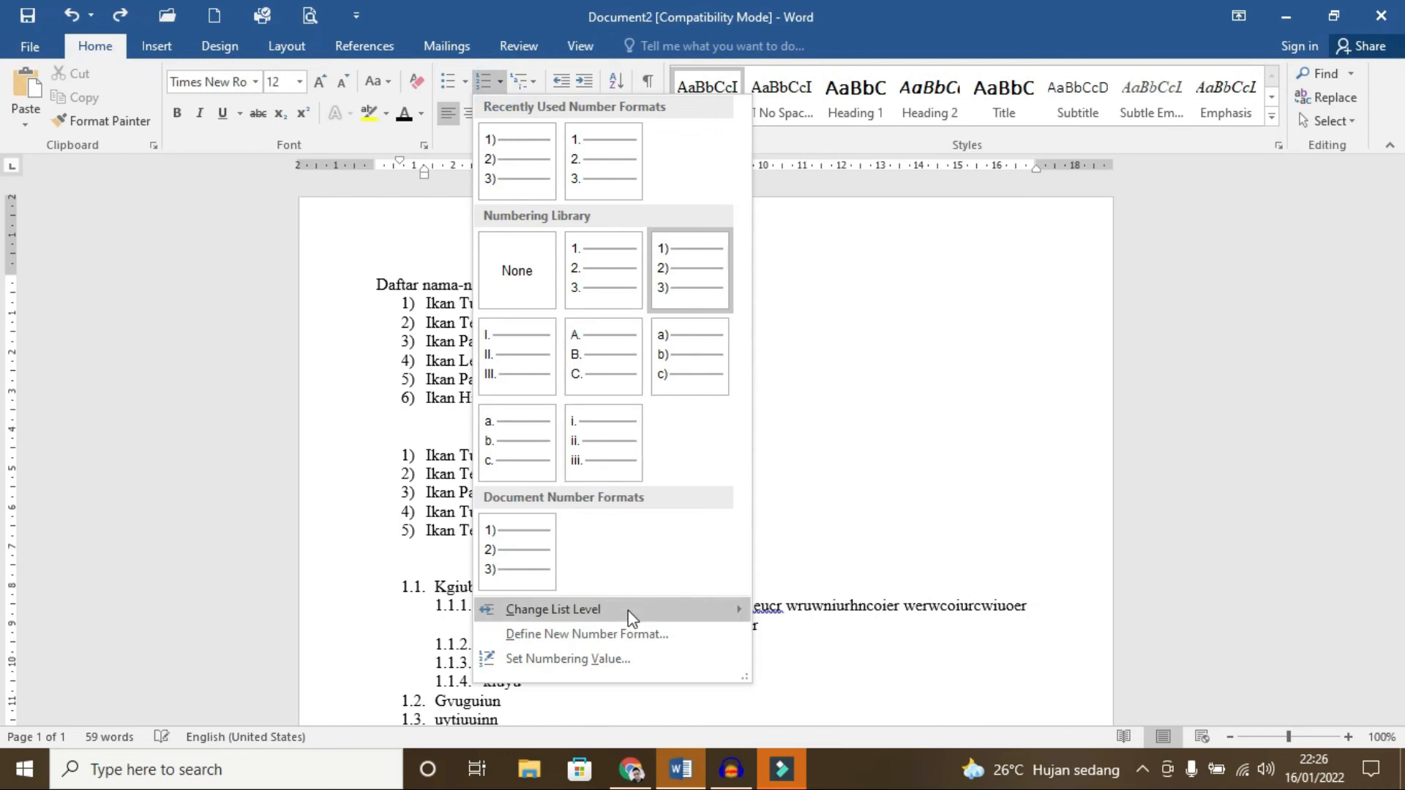
click(642, 636)
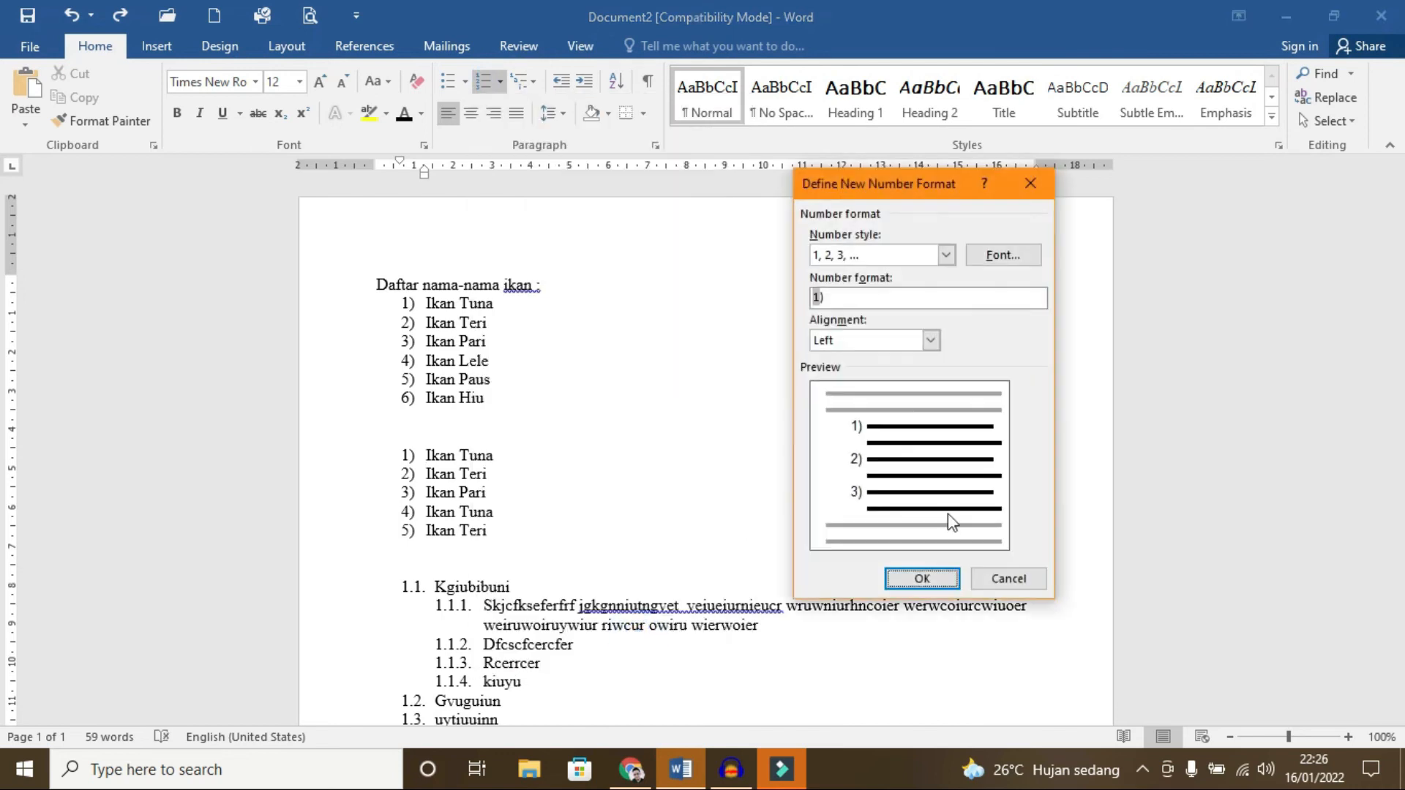
click(830, 298)
text(1.1)
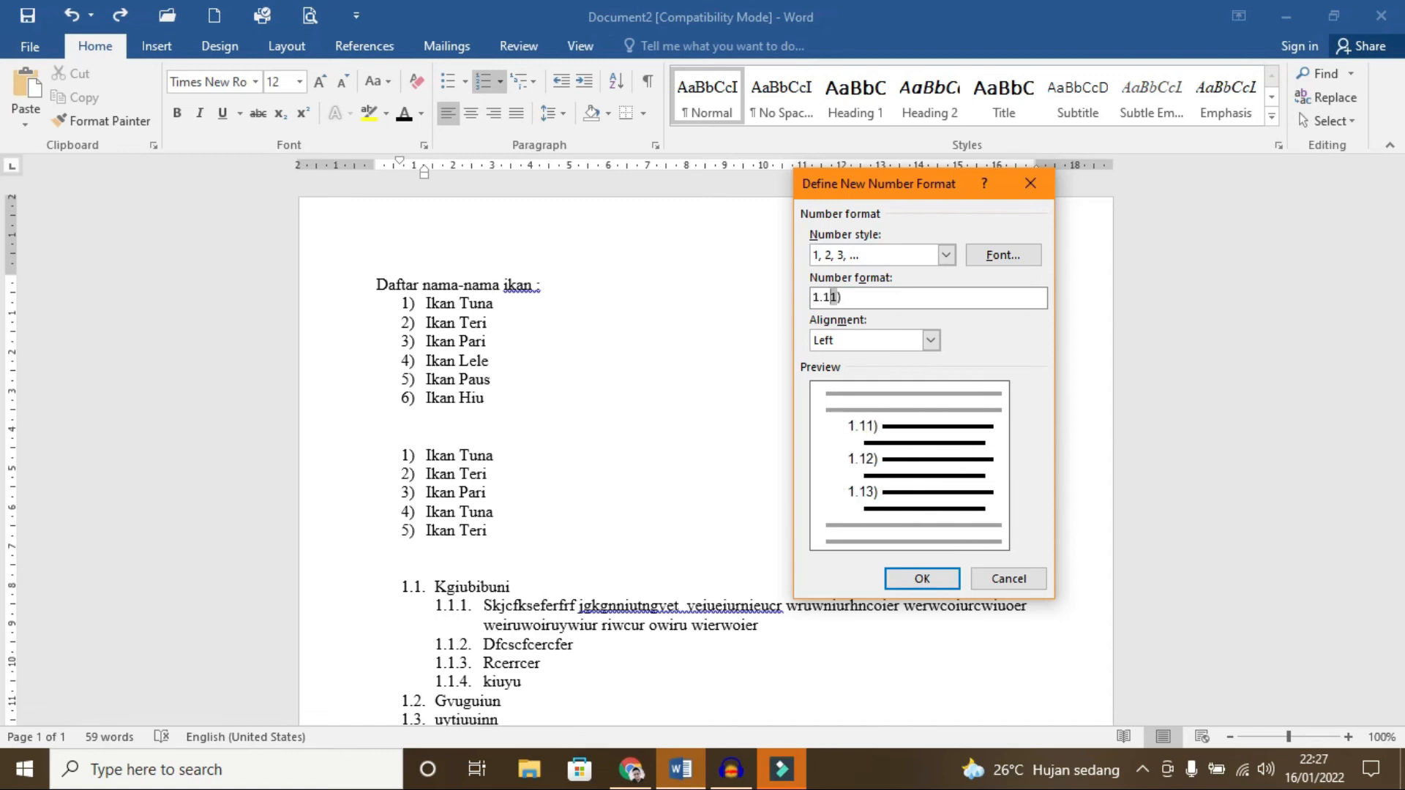
text(.)
key(Delete)
key(Delete)
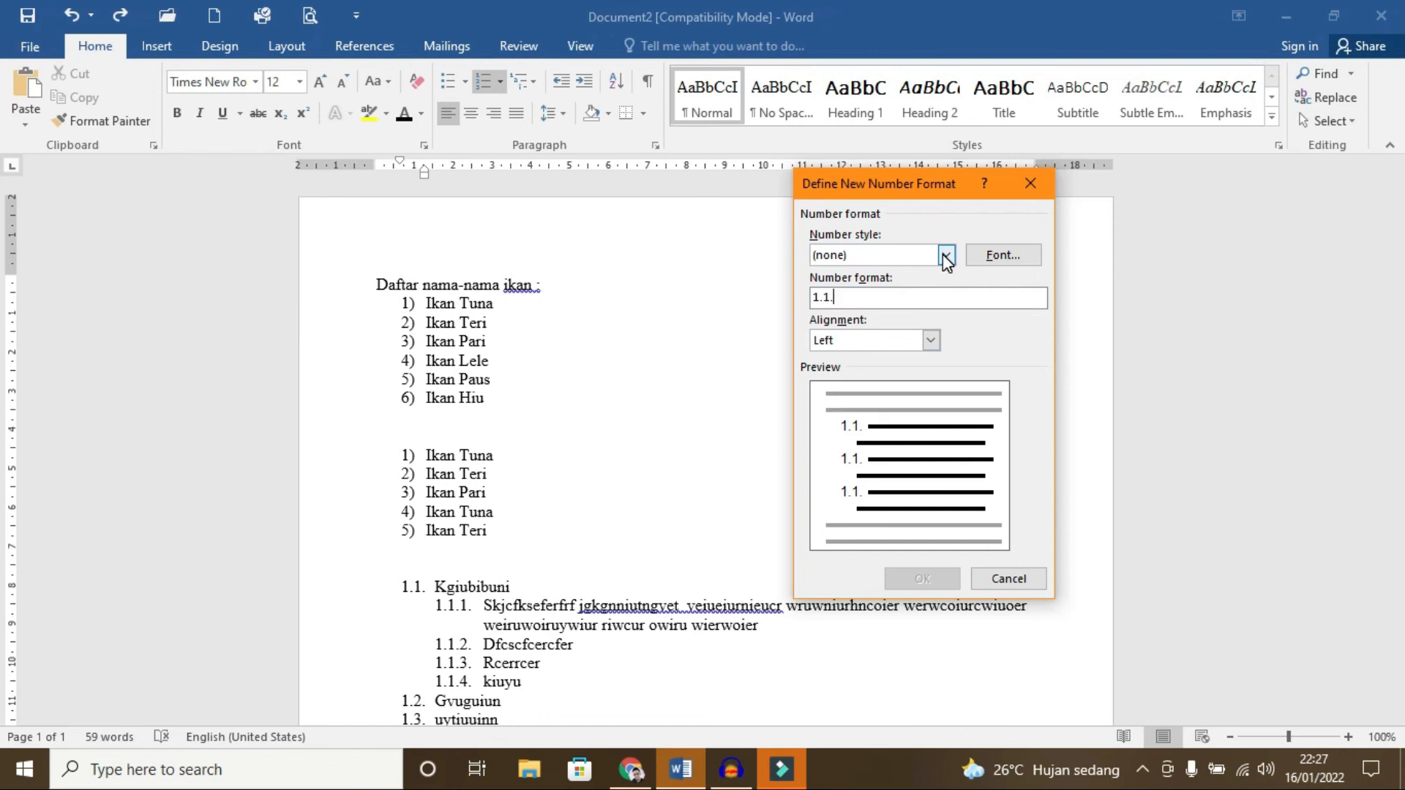
click(946, 256)
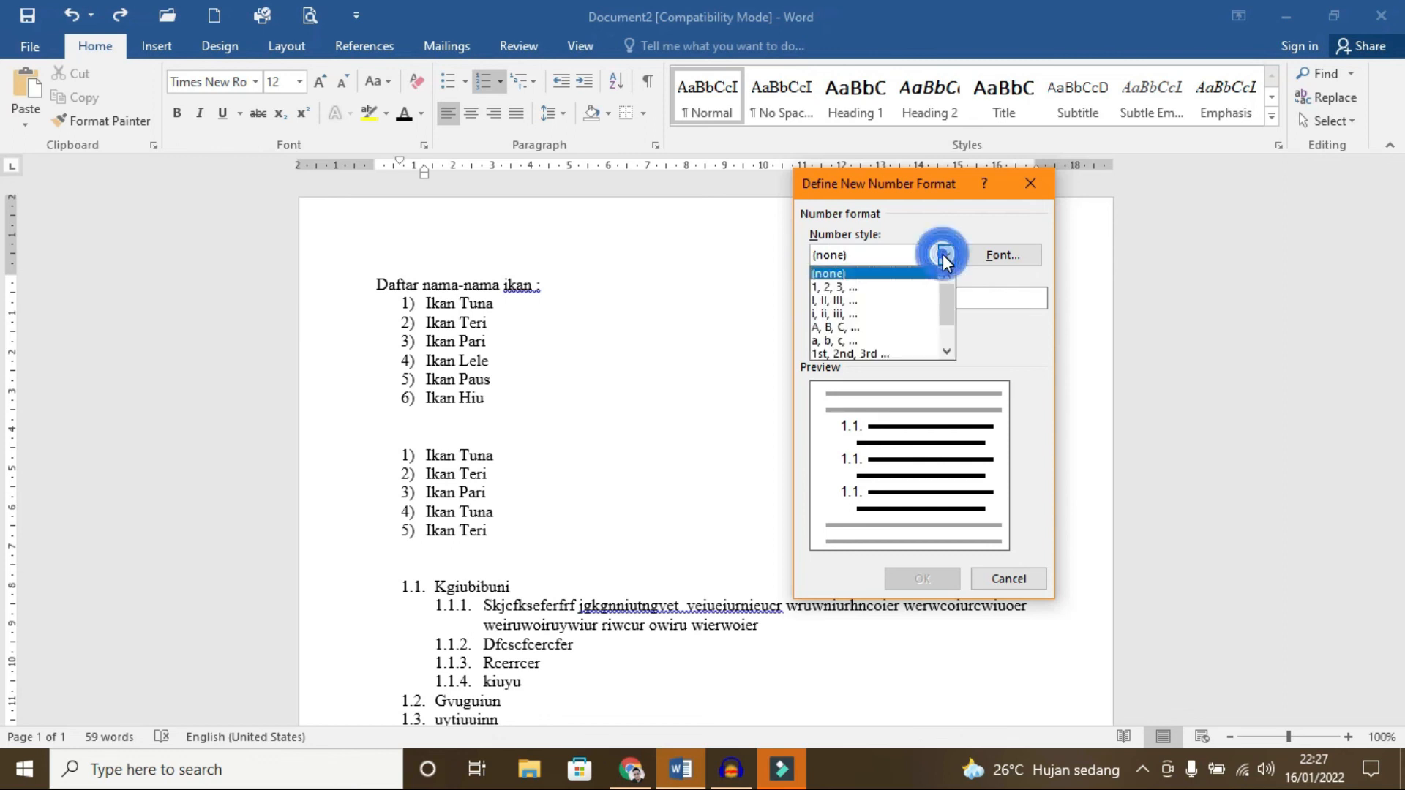
click(911, 288)
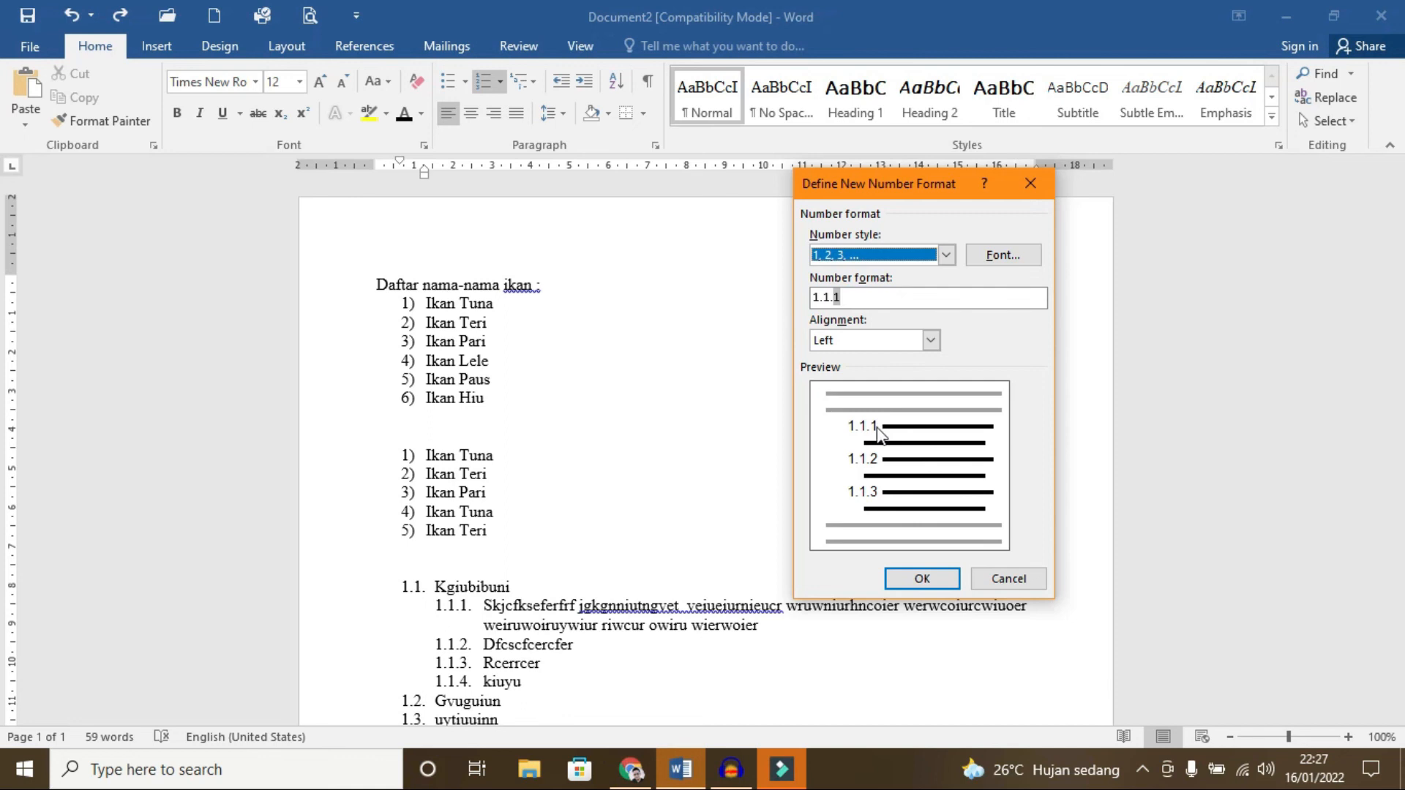
click(1008, 257)
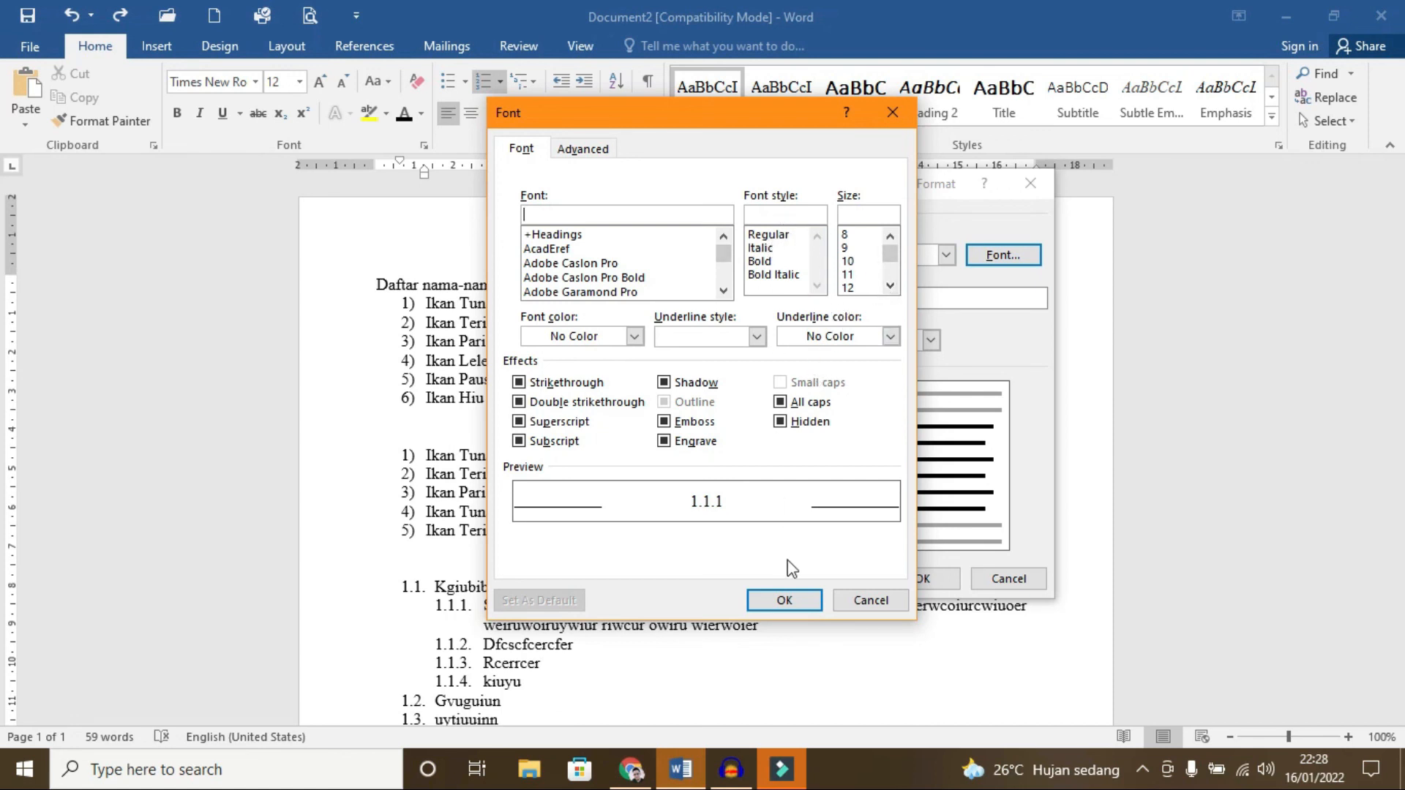
click(801, 598)
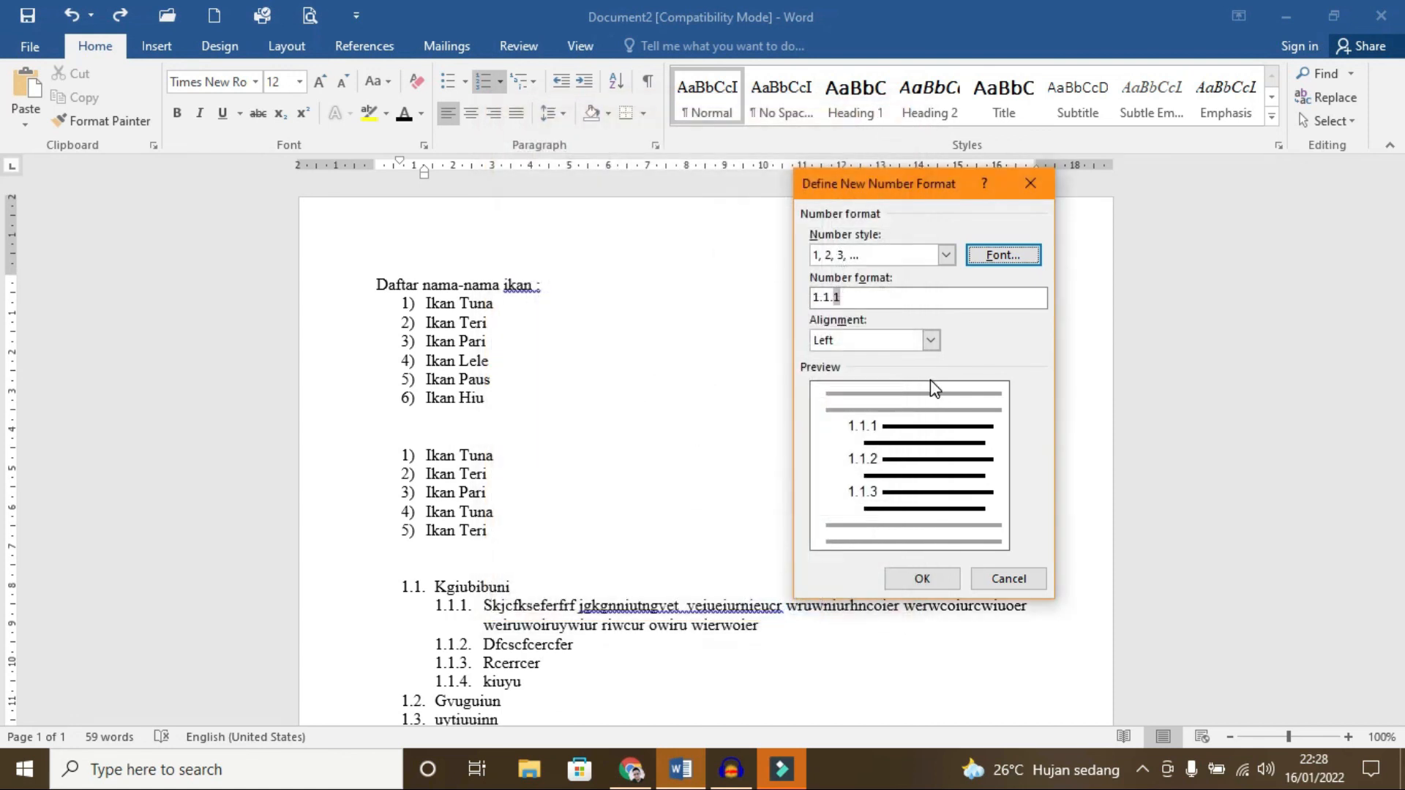
click(924, 579)
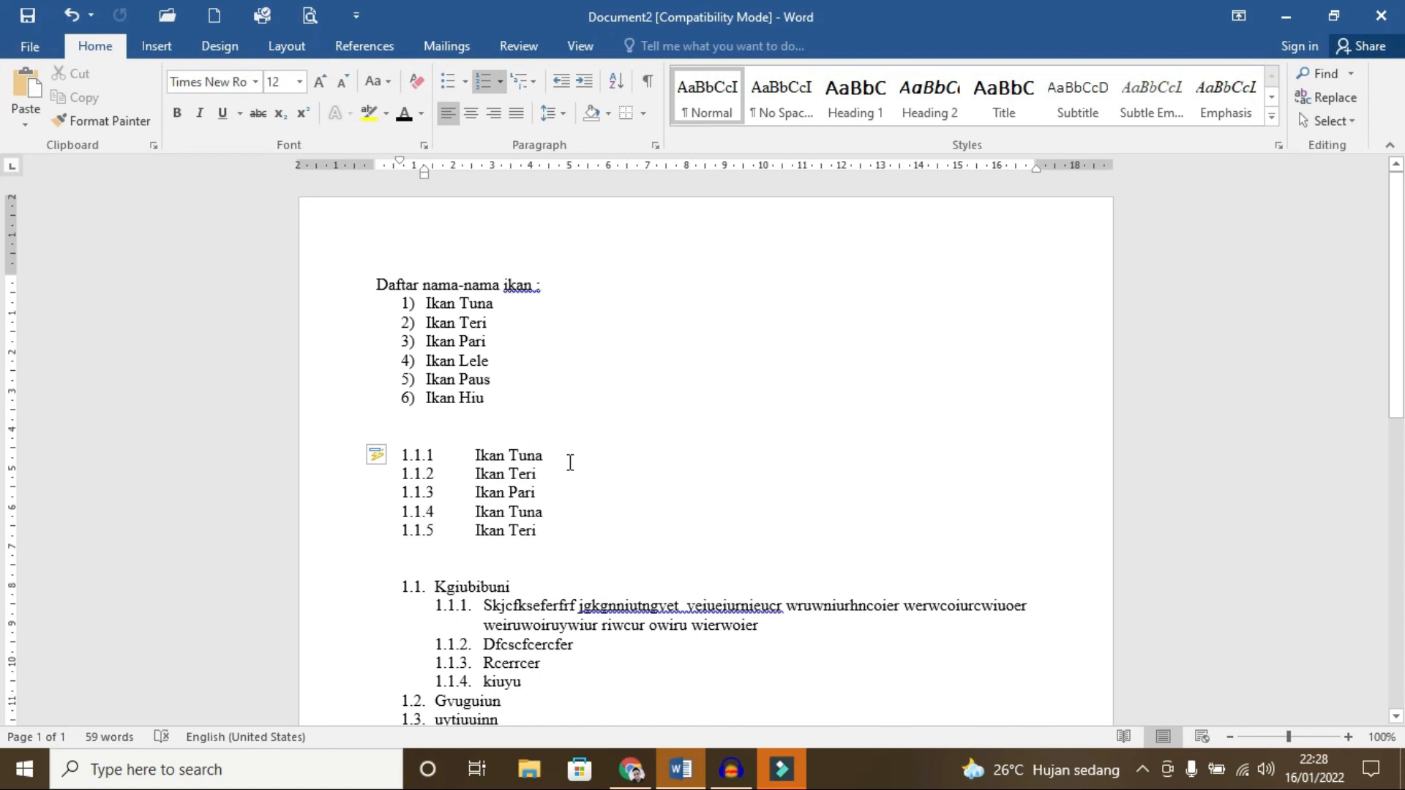
Step: Add a tab stop at about 2 cm to the five 1.1.1-style fish items and align their hanging indent with it
drag(592, 441, 588, 538)
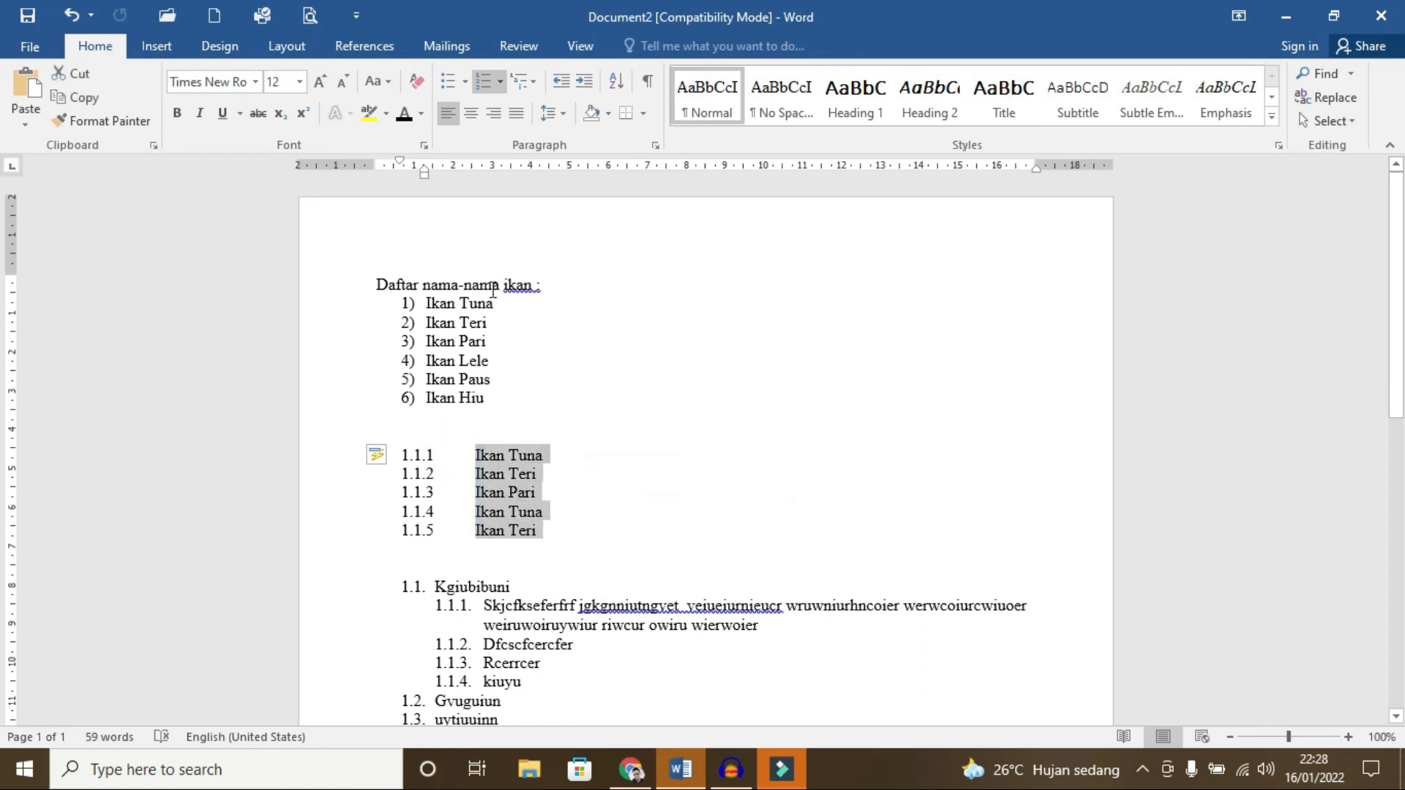
click(451, 170)
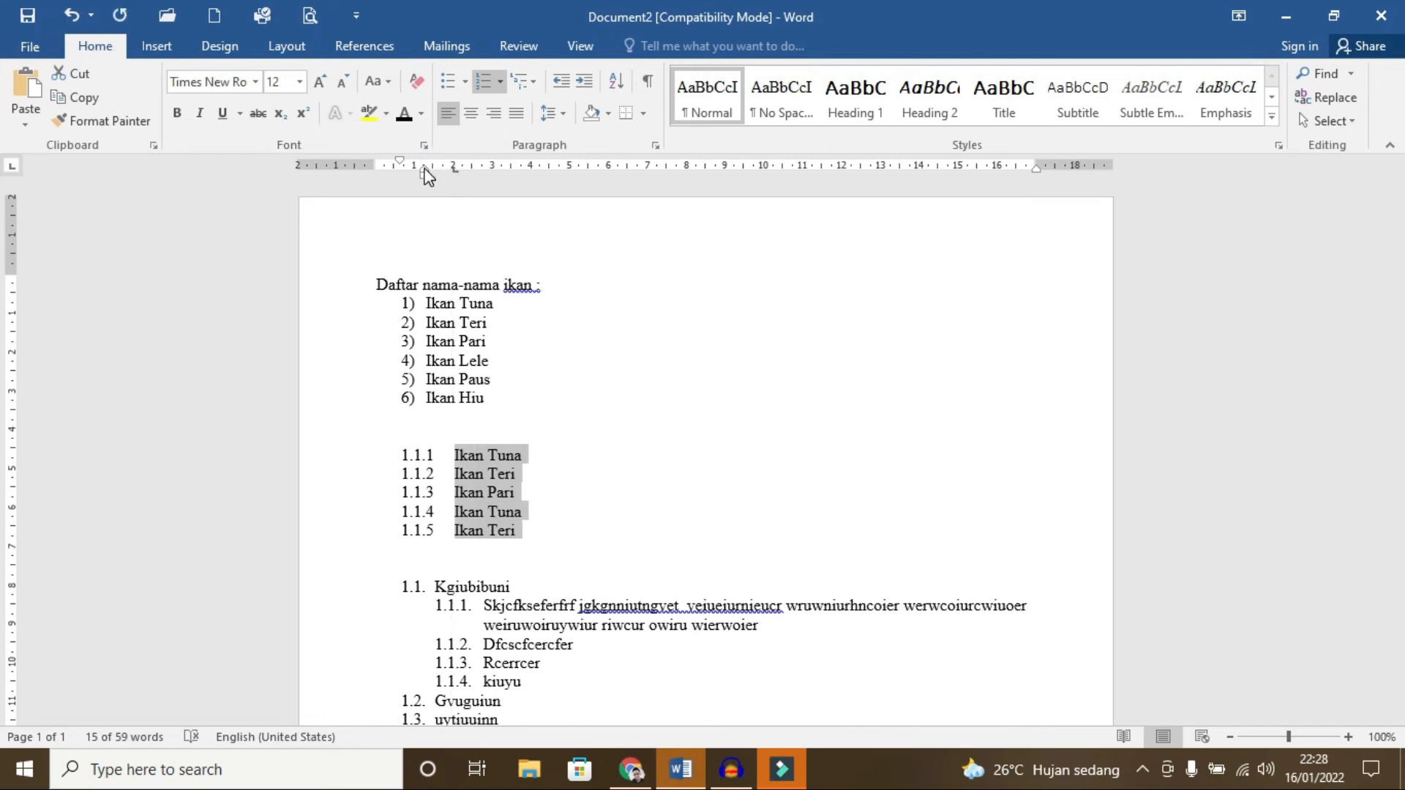
drag(424, 169, 455, 169)
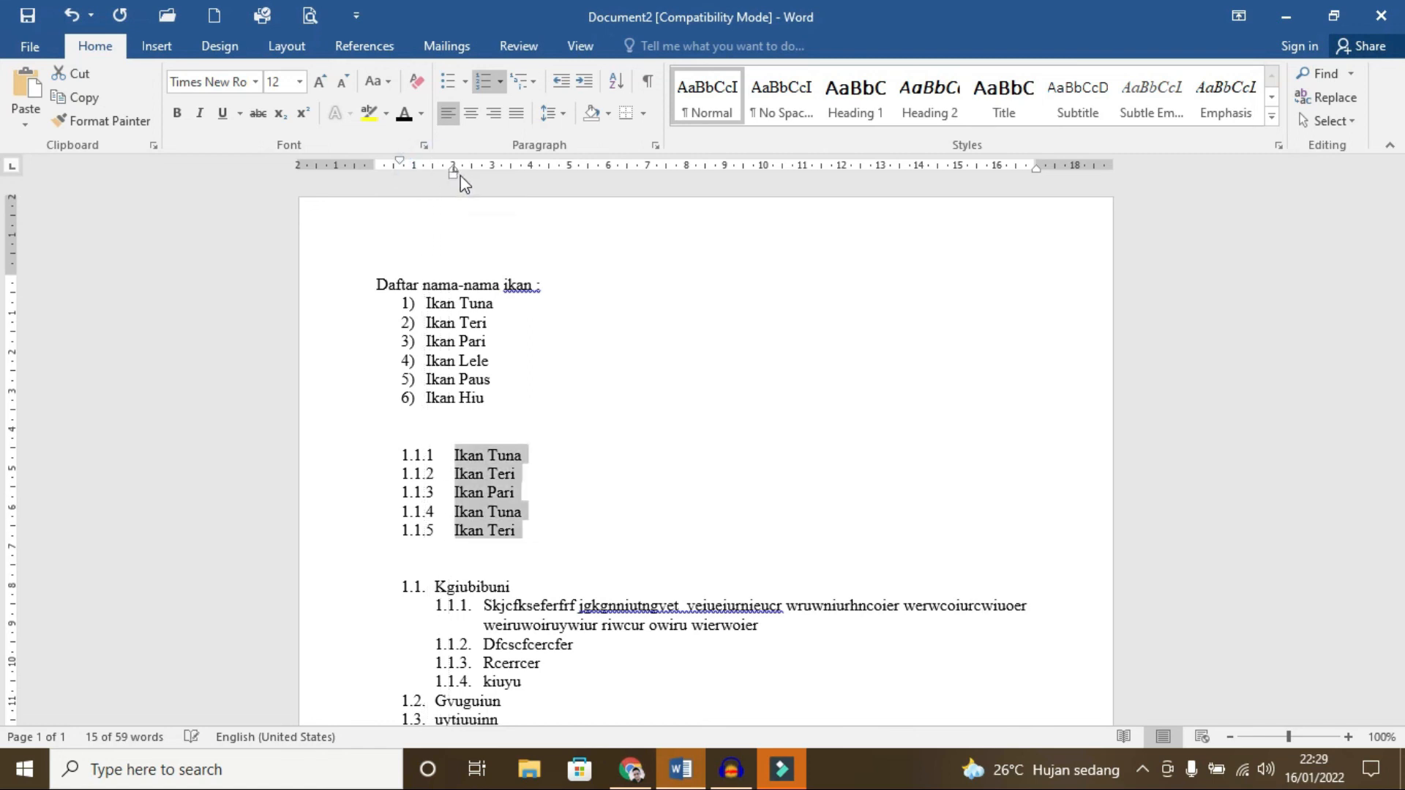